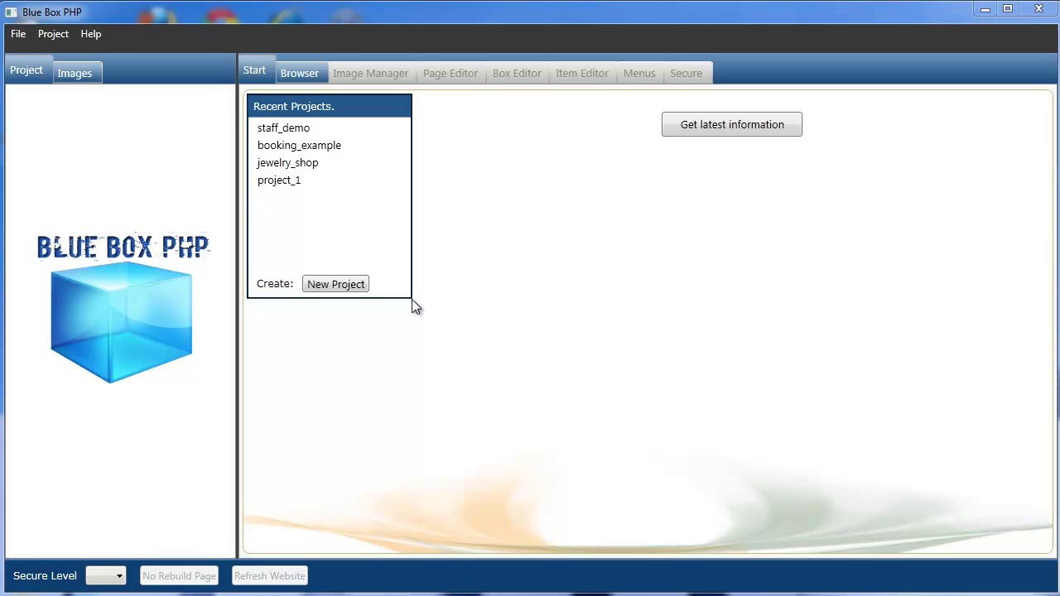
# Open the recent project staff_demo and rebuild its index page
pyautogui.click(396, 144)
pyautogui.click(296, 131)
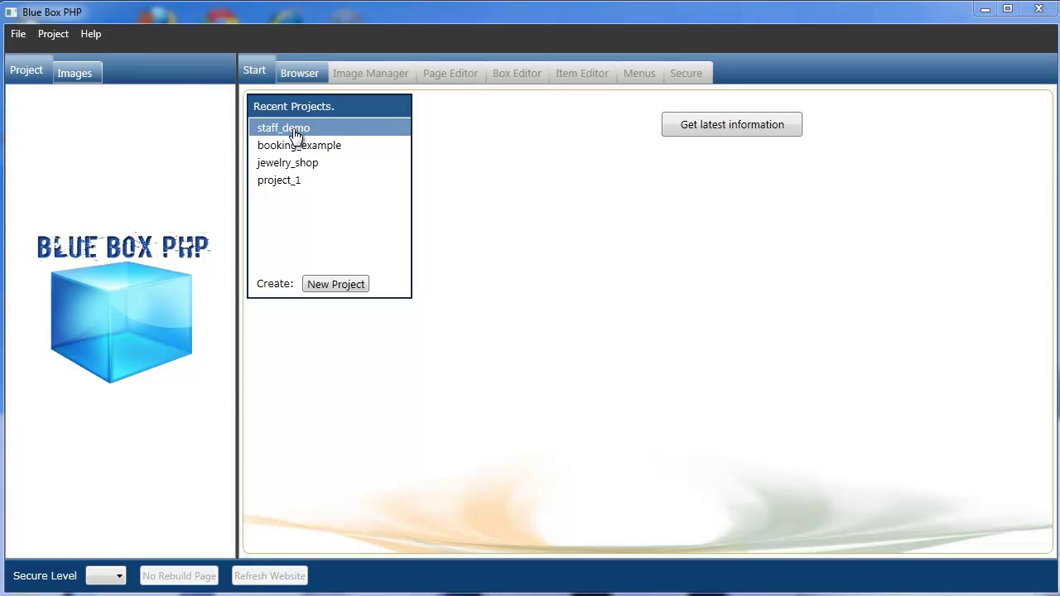
pyautogui.doubleClick(295, 130)
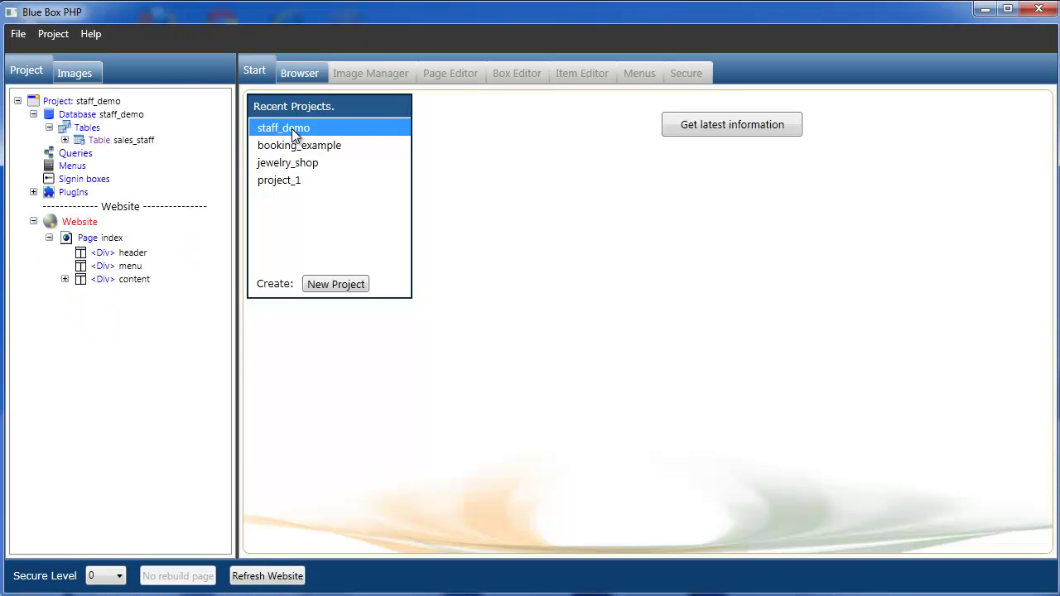
pyautogui.click(84, 240)
pyautogui.click(199, 576)
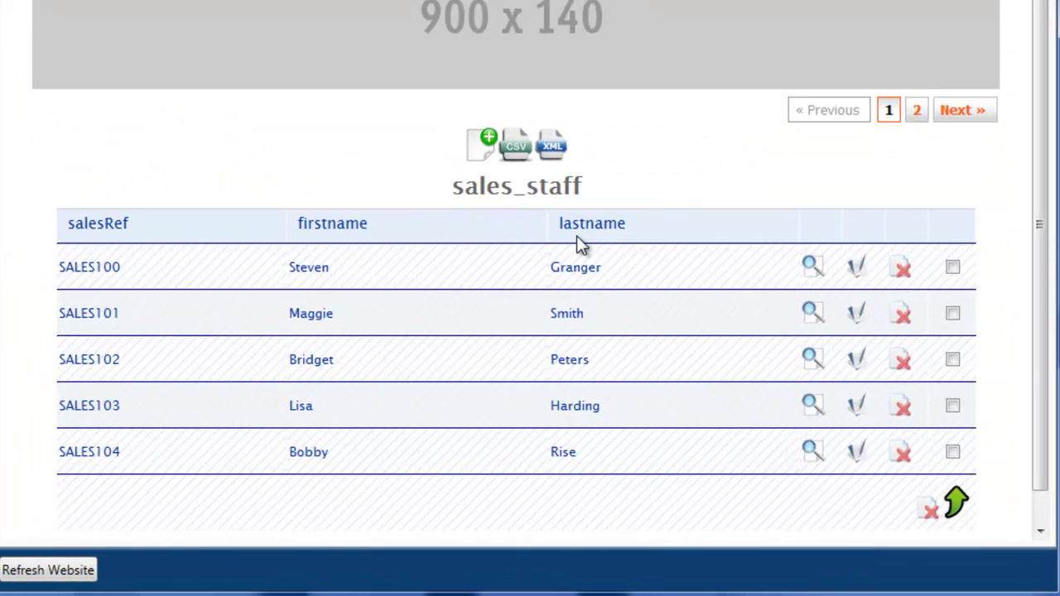
# View the second page of sales_staff records, return to page 1, and show the first record's details
pyautogui.click(914, 111)
pyautogui.click(891, 114)
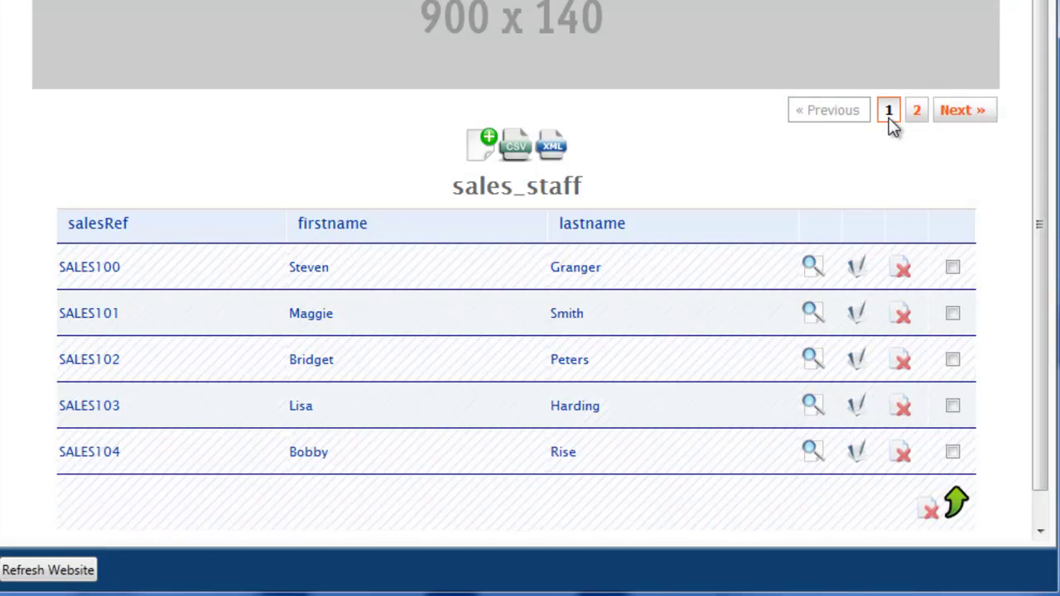
pyautogui.click(812, 269)
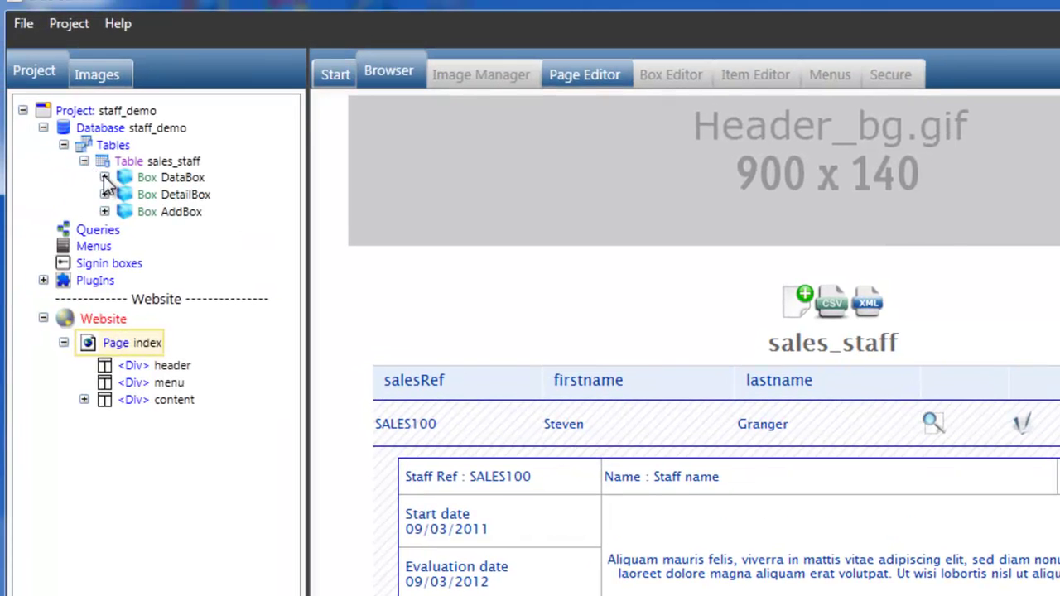
# Examine the items in the sales_staff DataBox, and hide and reshow the first staff record's details
pyautogui.click(104, 178)
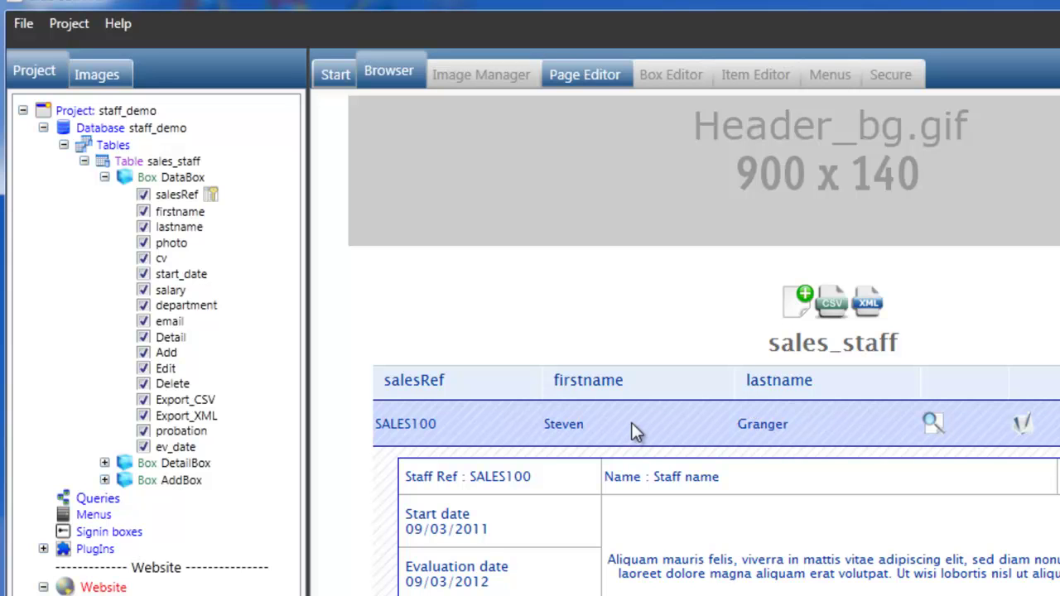
pyautogui.click(104, 177)
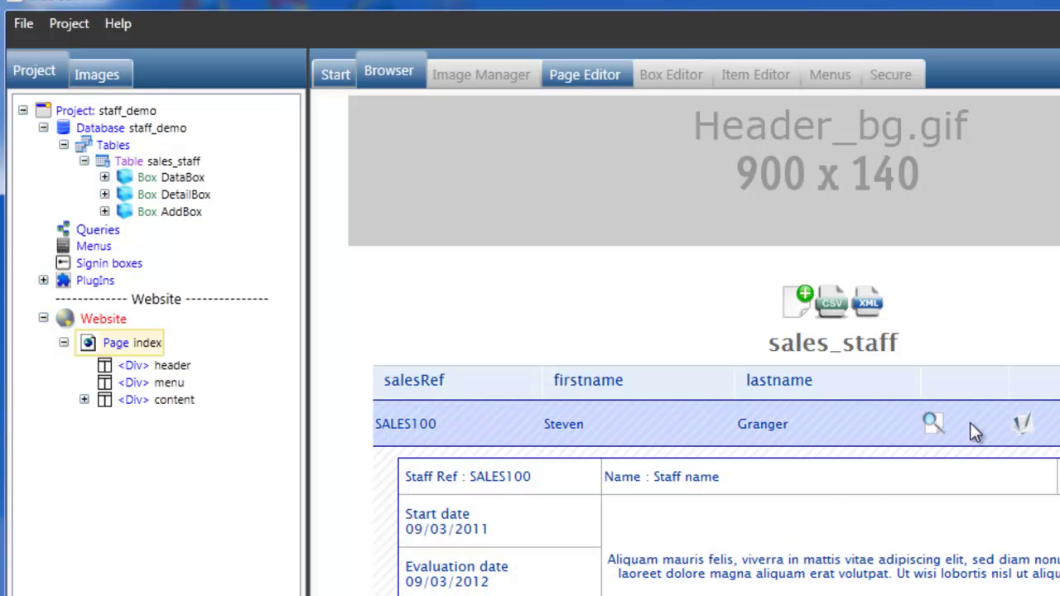
pyautogui.click(932, 423)
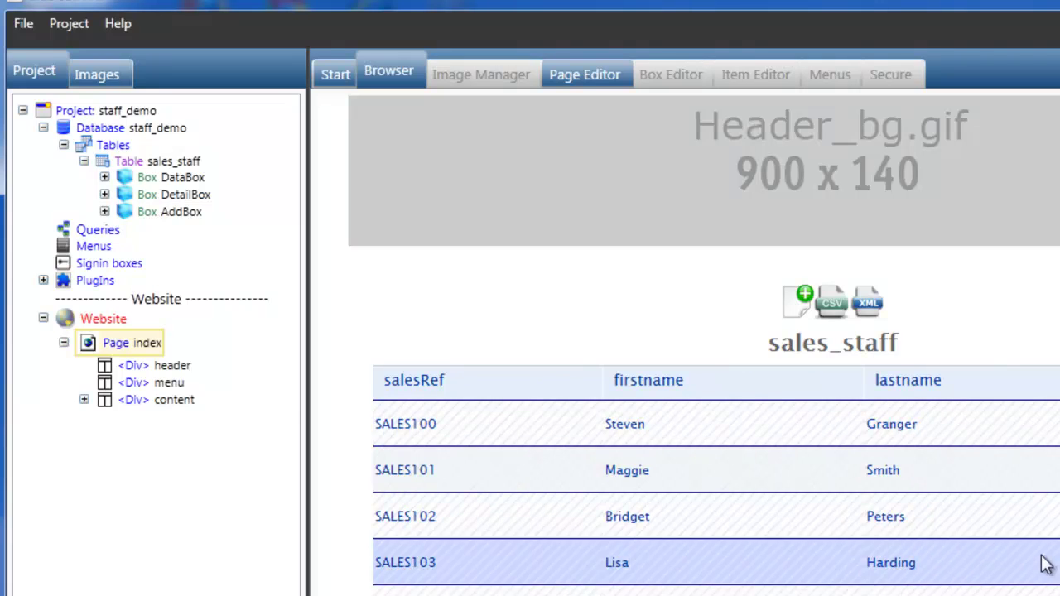
pyautogui.click(932, 421)
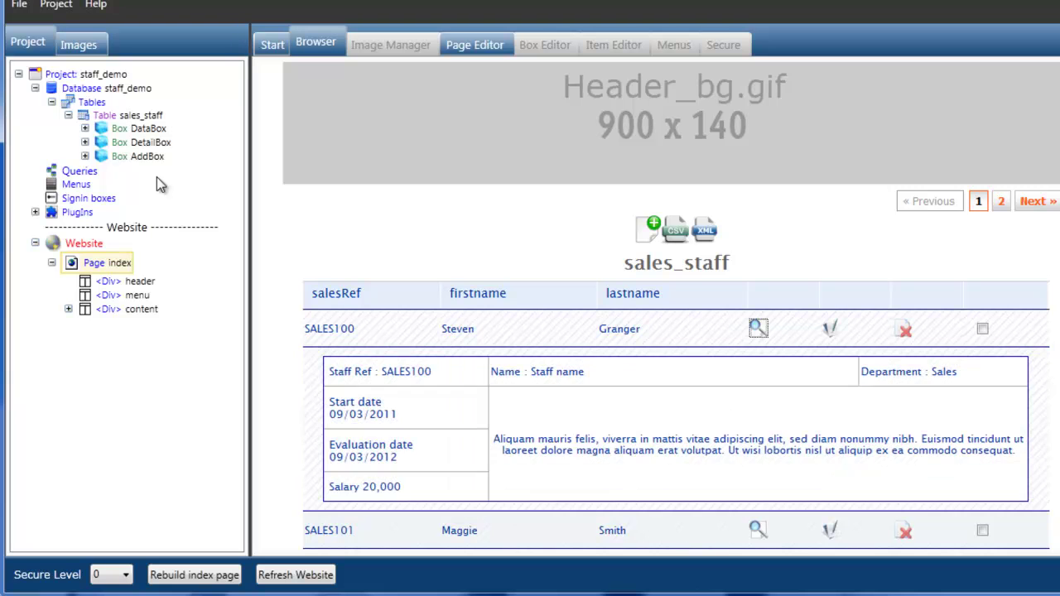
# Start a new text user item named fullname in the DetailBox of the sales_staff table
pyautogui.click(120, 146)
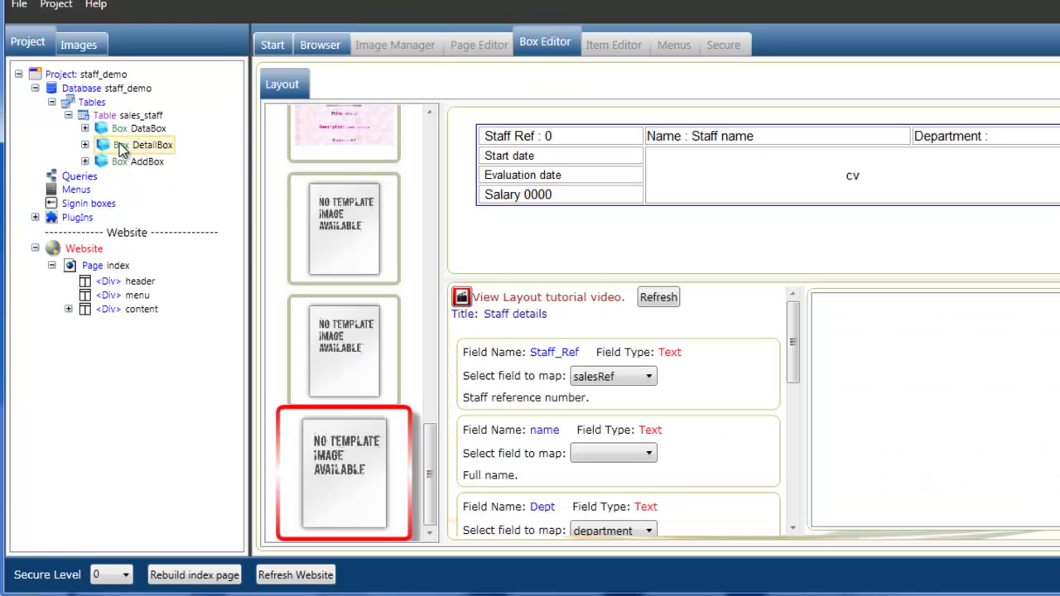
pyautogui.rightClick(120, 146)
pyautogui.click(176, 159)
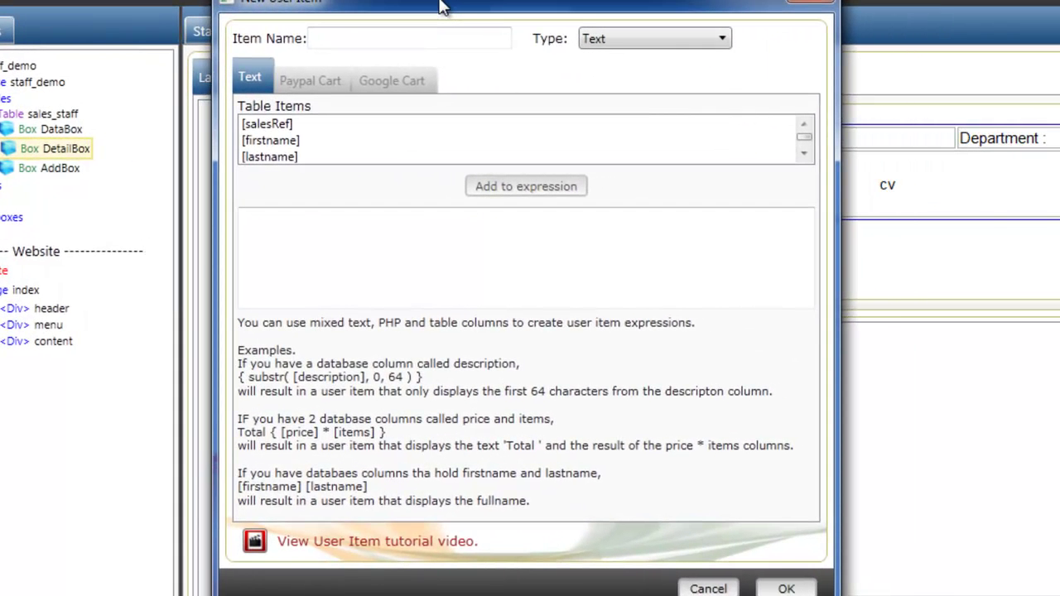
pyautogui.moveTo(442, 6); pyautogui.dragTo(436, 3)
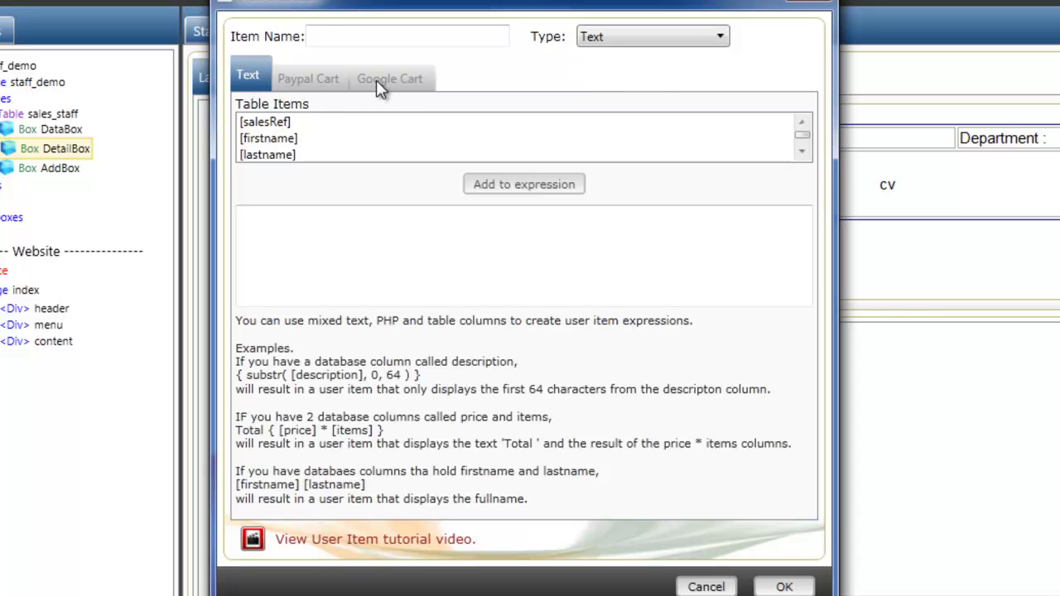
pyautogui.click(392, 36)
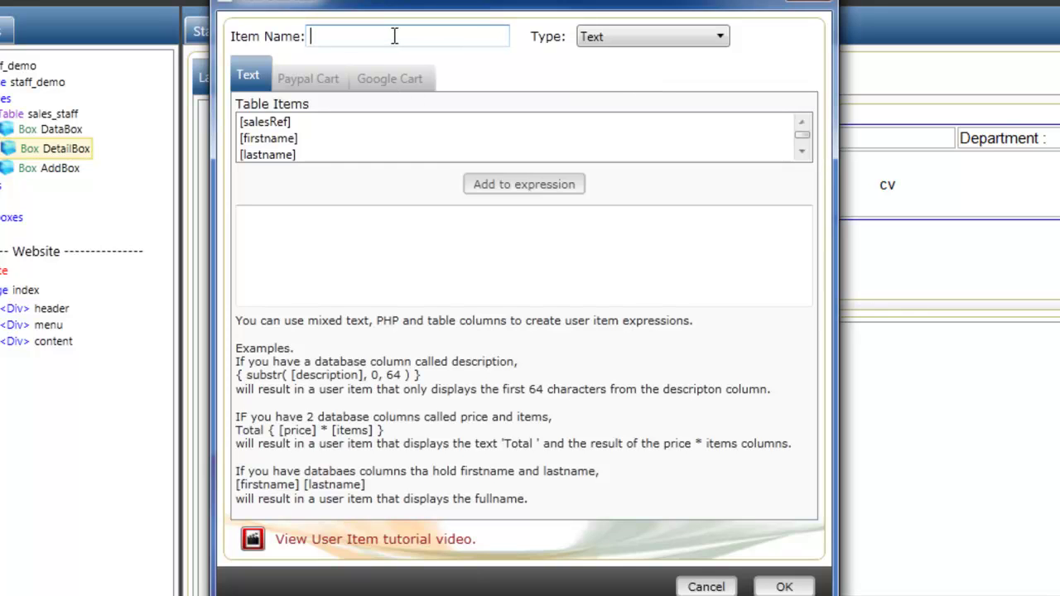
pyautogui.write('fullname')
# Add the table item [firstname] to the expression of the fullname item
pyautogui.click(385, 230)
pyautogui.click(274, 147)
pyautogui.click(530, 186)
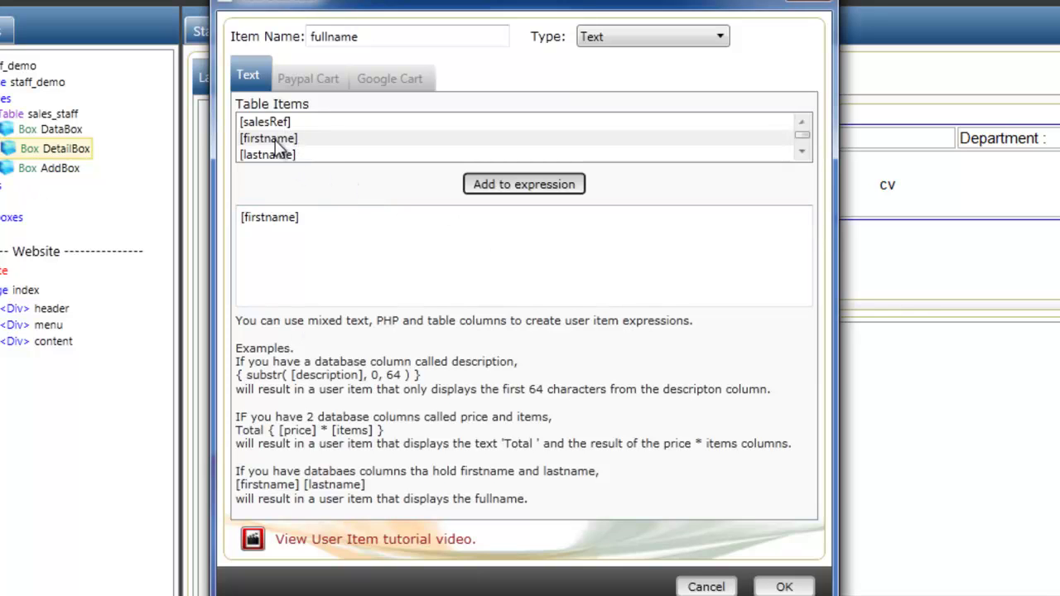
# Look through the full list of table items available for the expression
pyautogui.click(801, 151)
pyautogui.click(801, 152)
pyautogui.click(801, 123)
pyautogui.click(801, 123)
pyautogui.click(802, 123)
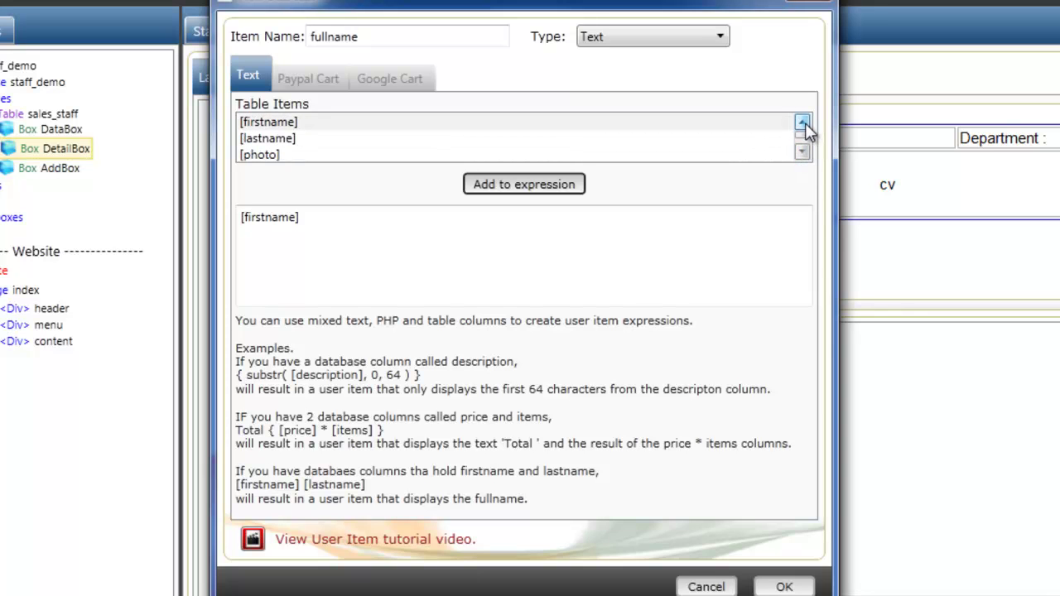
pyautogui.click(801, 152)
pyautogui.click(802, 152)
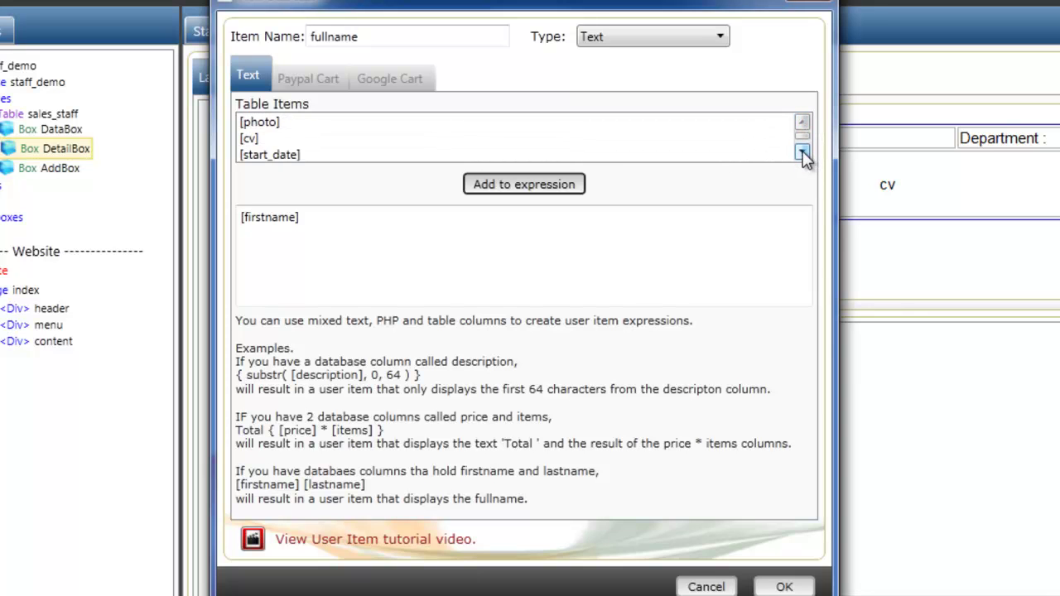
pyautogui.click(801, 152)
pyautogui.click(802, 151)
pyautogui.click(801, 152)
pyautogui.click(801, 151)
pyautogui.click(801, 151)
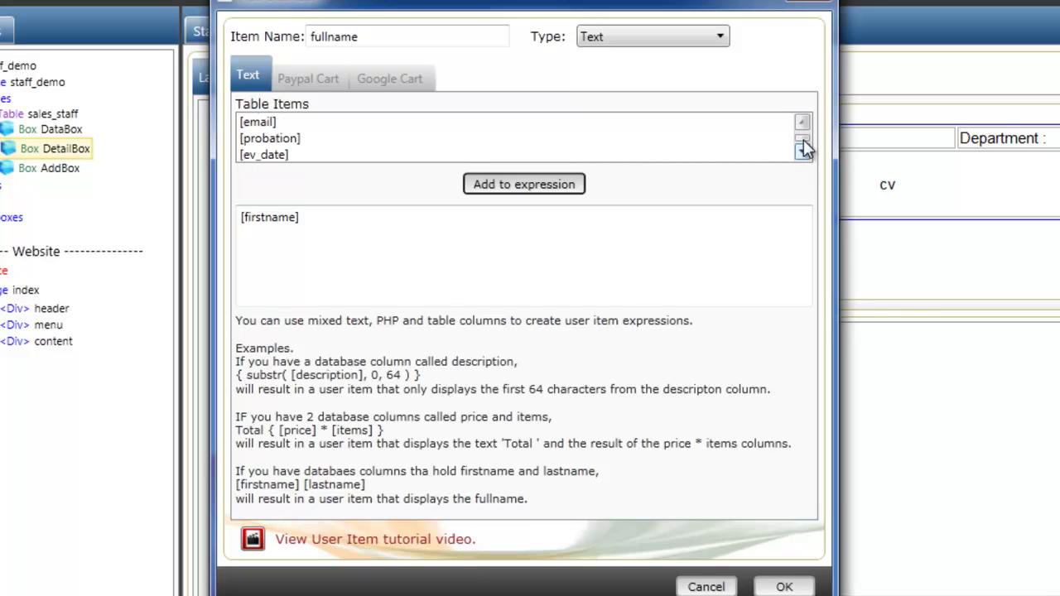
pyautogui.scroll(3, 801, 132)
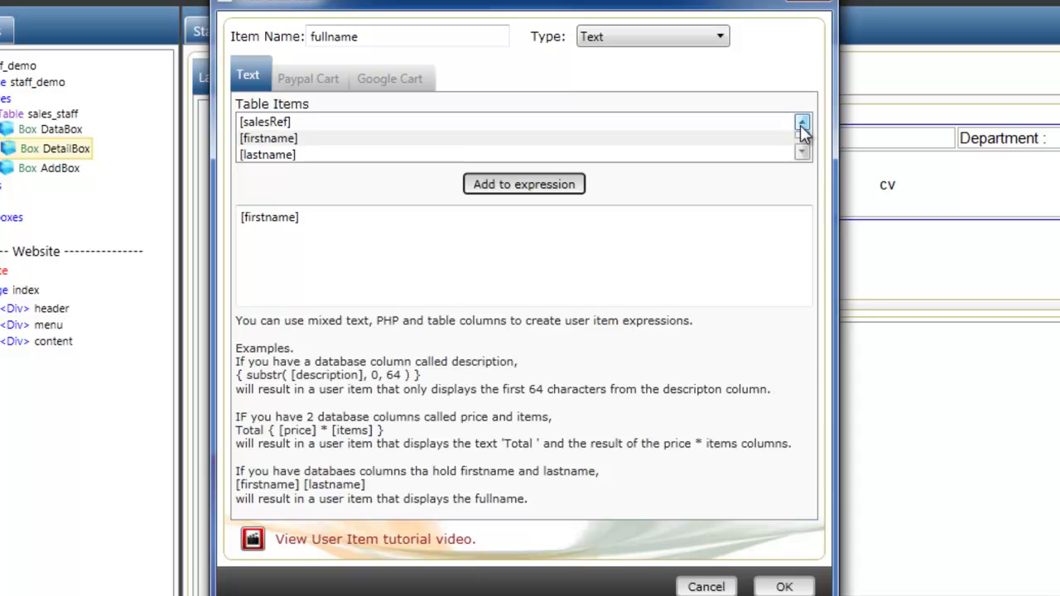
# Complete the expression as [firstname] [lastname] with a space between them and create the fullname item
pyautogui.click(311, 222)
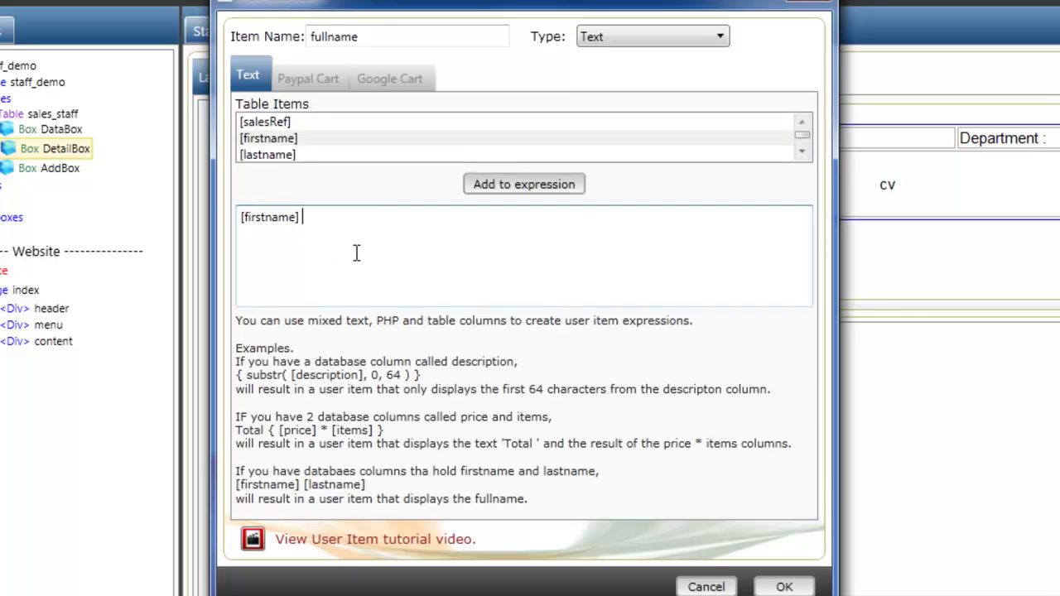
pyautogui.click(277, 156)
pyautogui.click(507, 186)
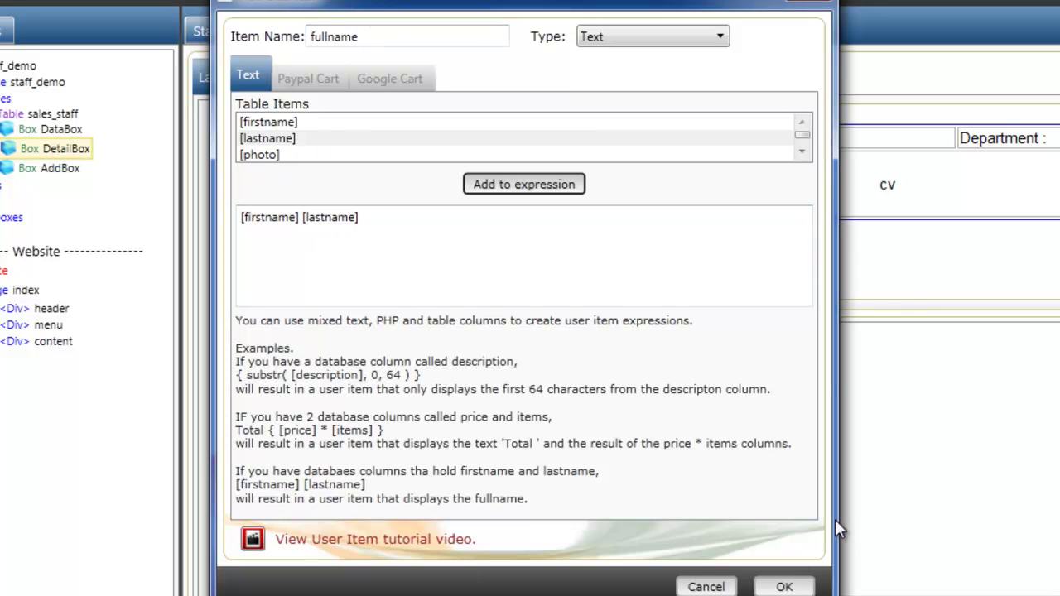
pyautogui.click(782, 588)
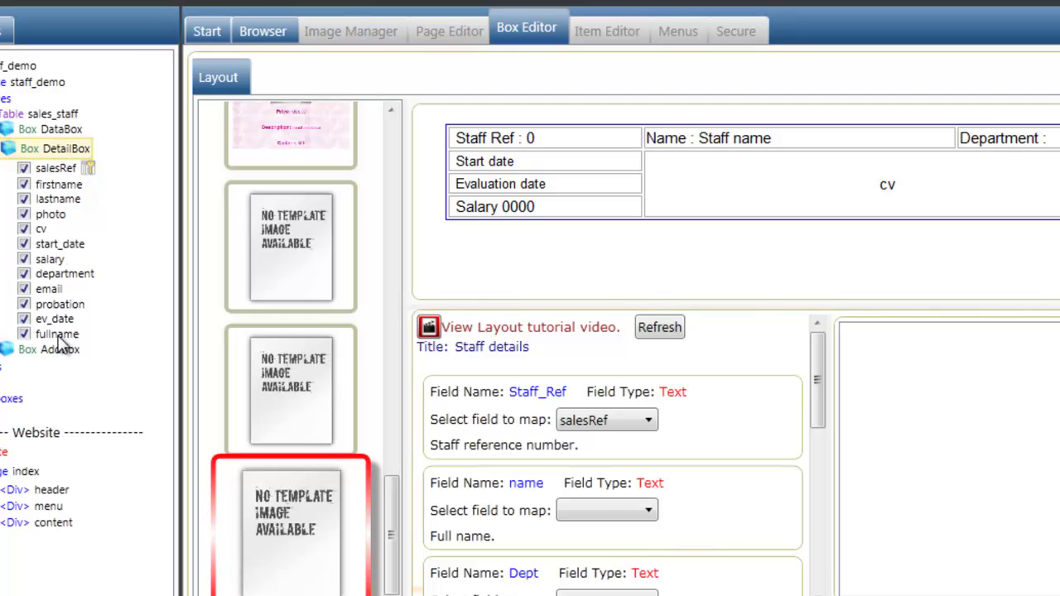
# Reorder fullname directly below lastname in the DetailBox and map the layout's name field to fullname
pyautogui.moveTo(56, 218); pyautogui.dragTo(58, 220)
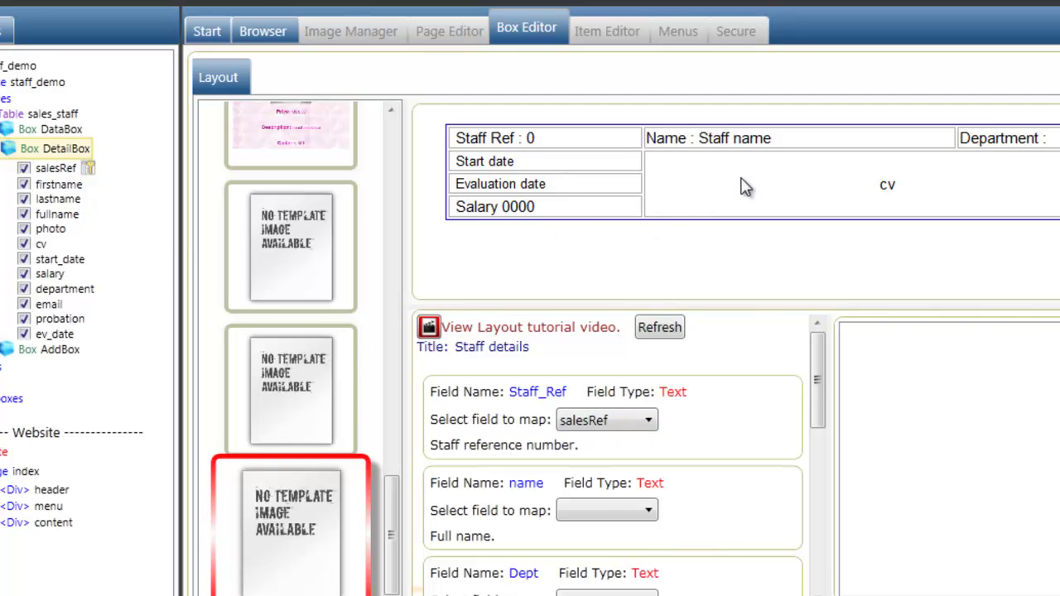
pyautogui.scroll(-1, 817, 391)
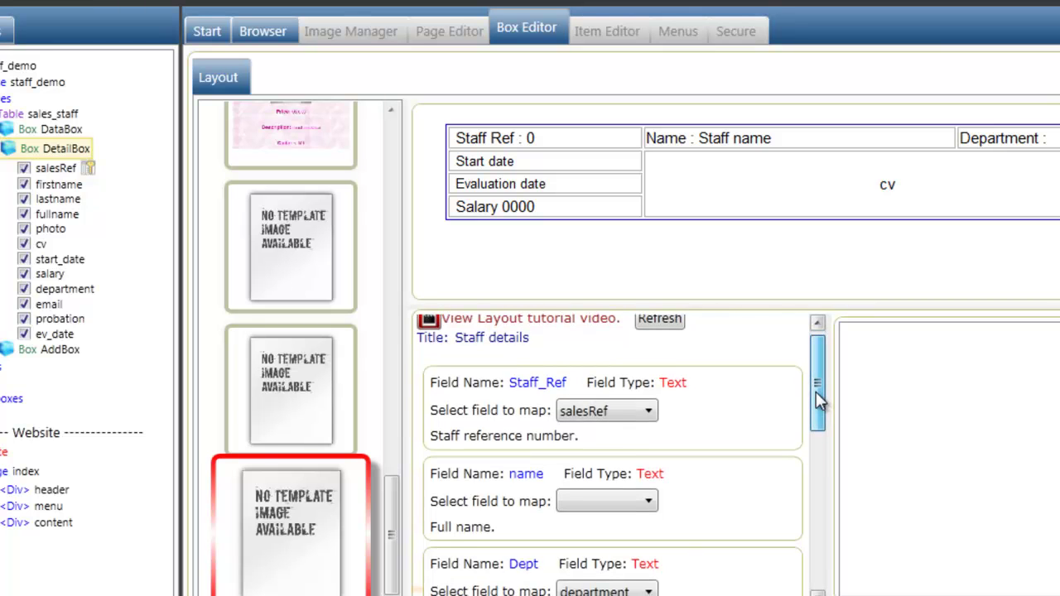
pyautogui.scroll(-2, 815, 391)
pyautogui.scroll(-2, 816, 407)
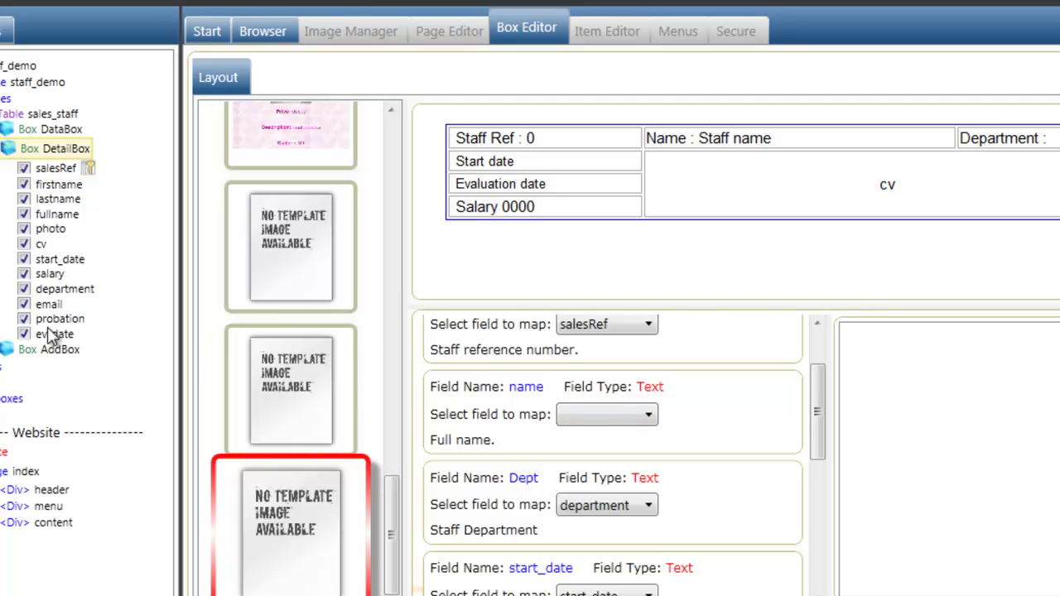
pyautogui.click(649, 418)
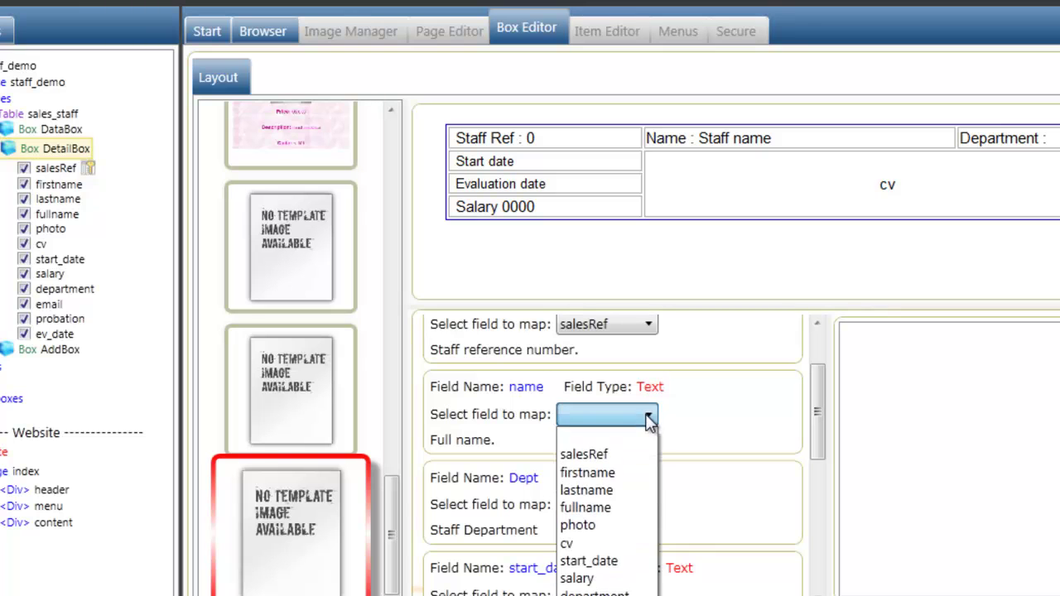
pyautogui.click(606, 507)
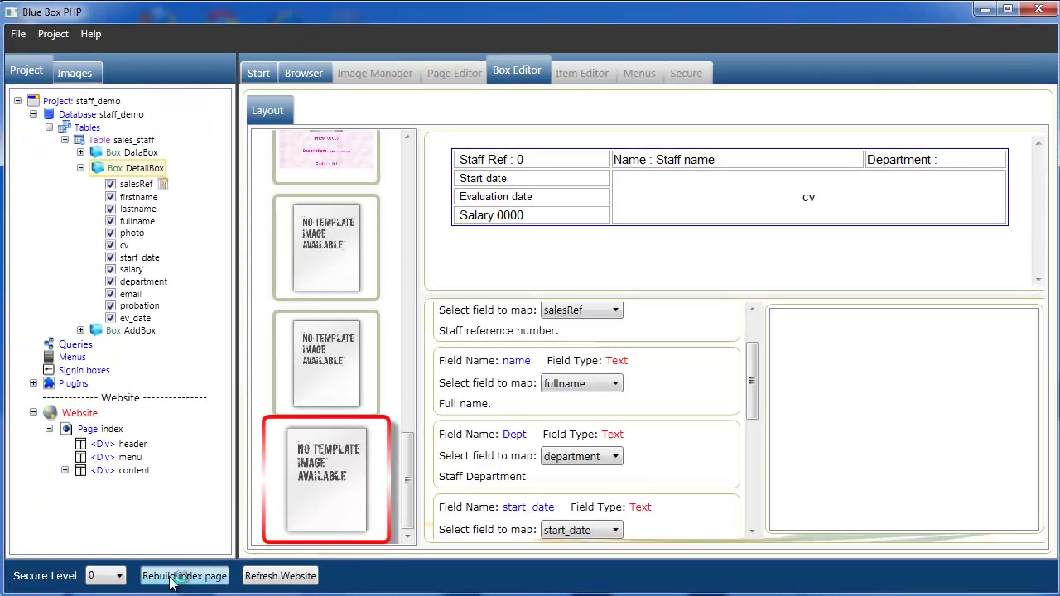
# Rebuild the index page and check the first staff record's details, closing them again
pyautogui.click(171, 578)
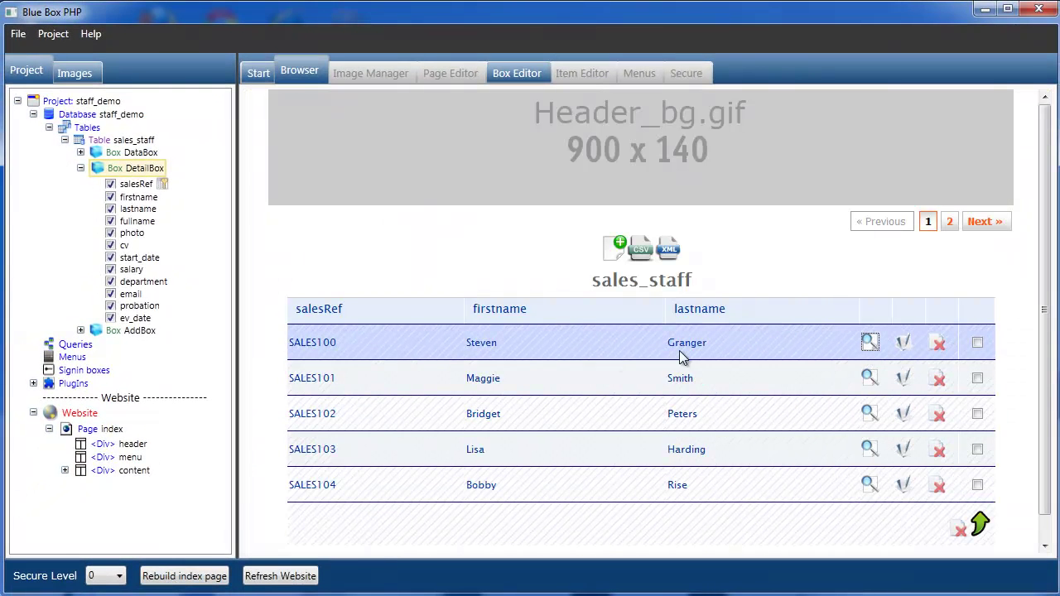
pyautogui.click(871, 343)
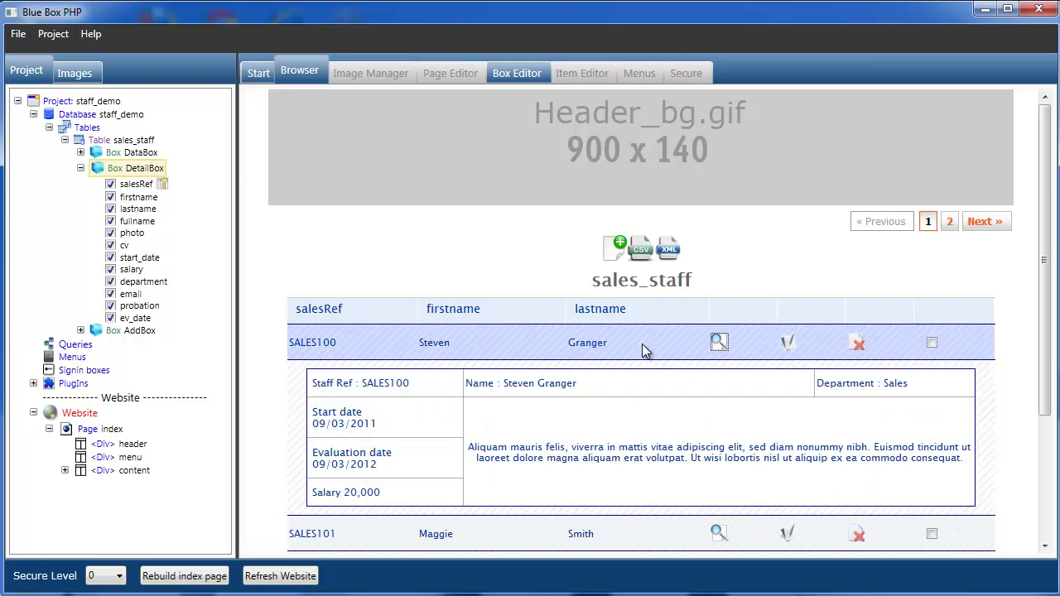
pyautogui.click(719, 342)
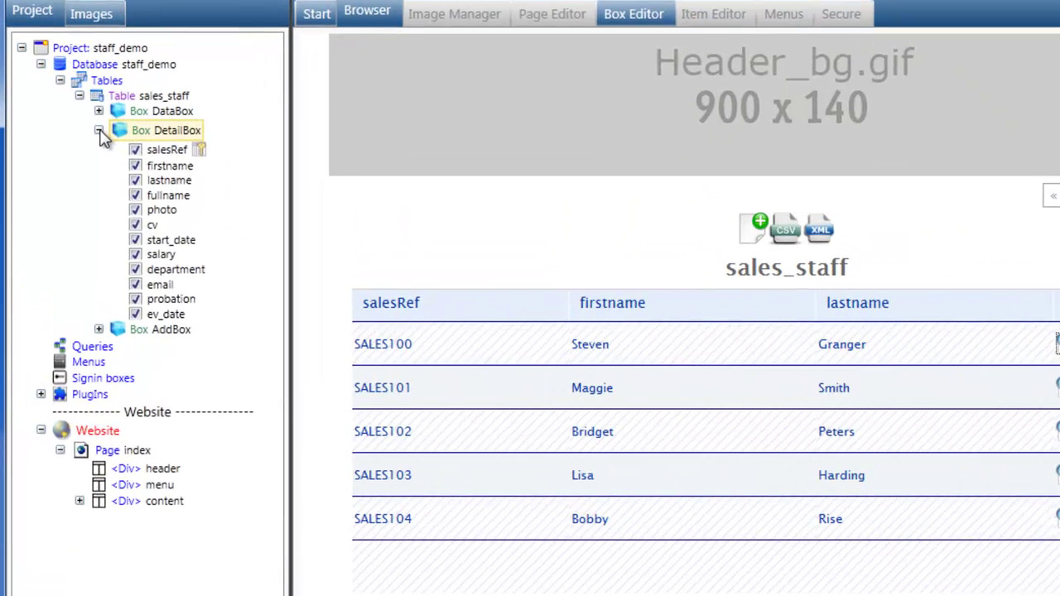
# Start a new user item in the sales_staff DataBox and name it short_cv
pyautogui.click(81, 167)
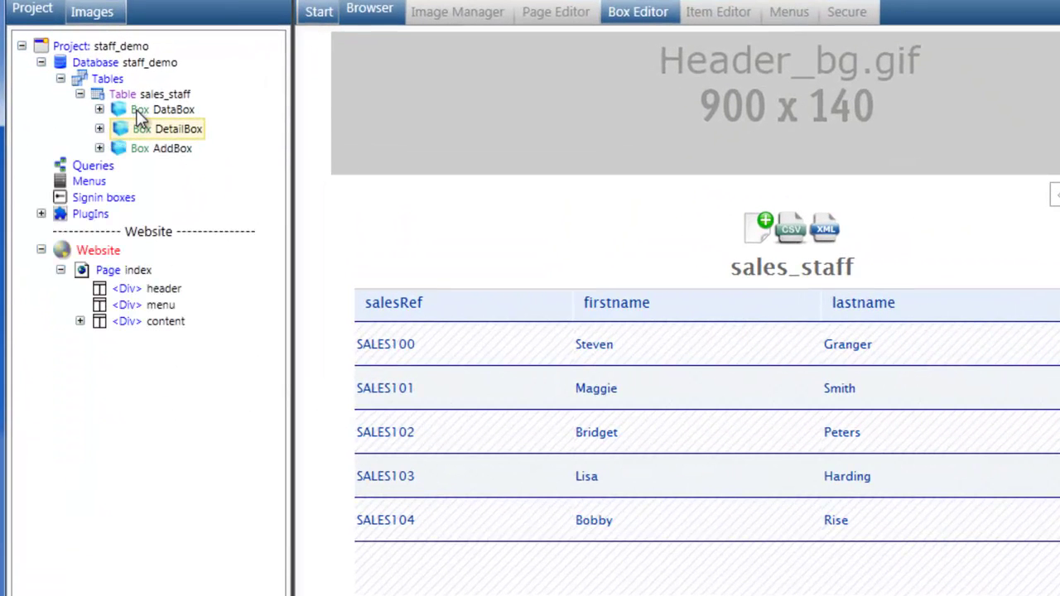
pyautogui.click(99, 110)
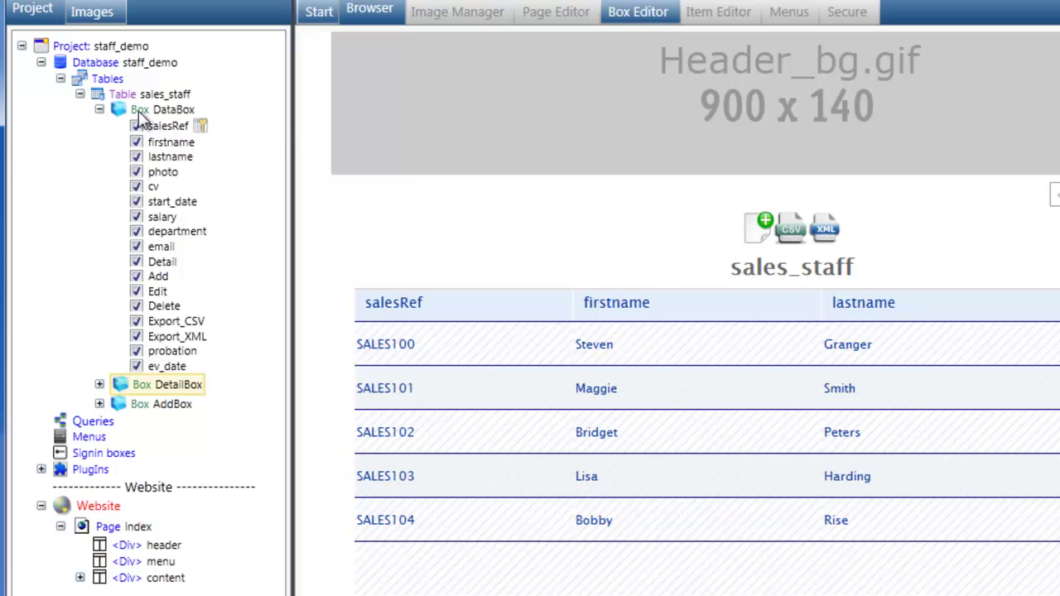
pyautogui.rightClick(139, 118)
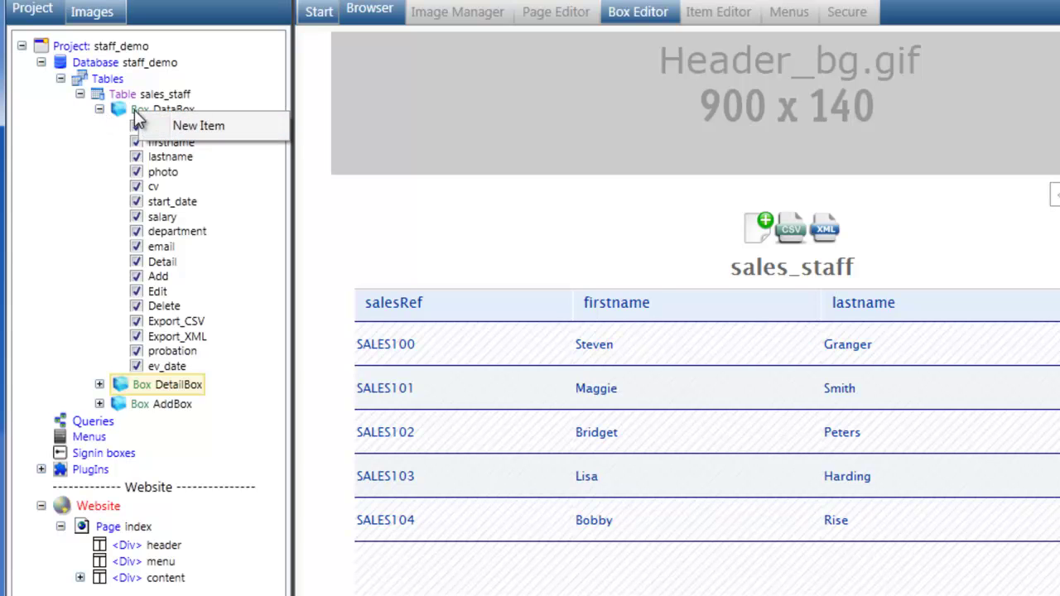
pyautogui.click(148, 111)
pyautogui.rightClick(148, 116)
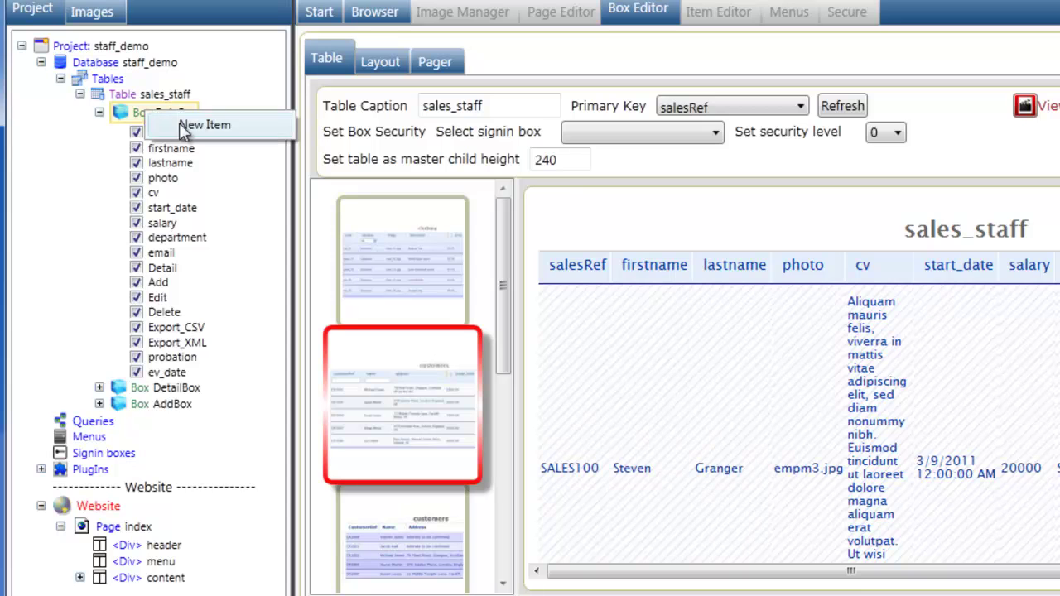
pyautogui.click(191, 126)
pyautogui.moveTo(798, 146); pyautogui.dragTo(673, 4)
pyautogui.click(627, 38)
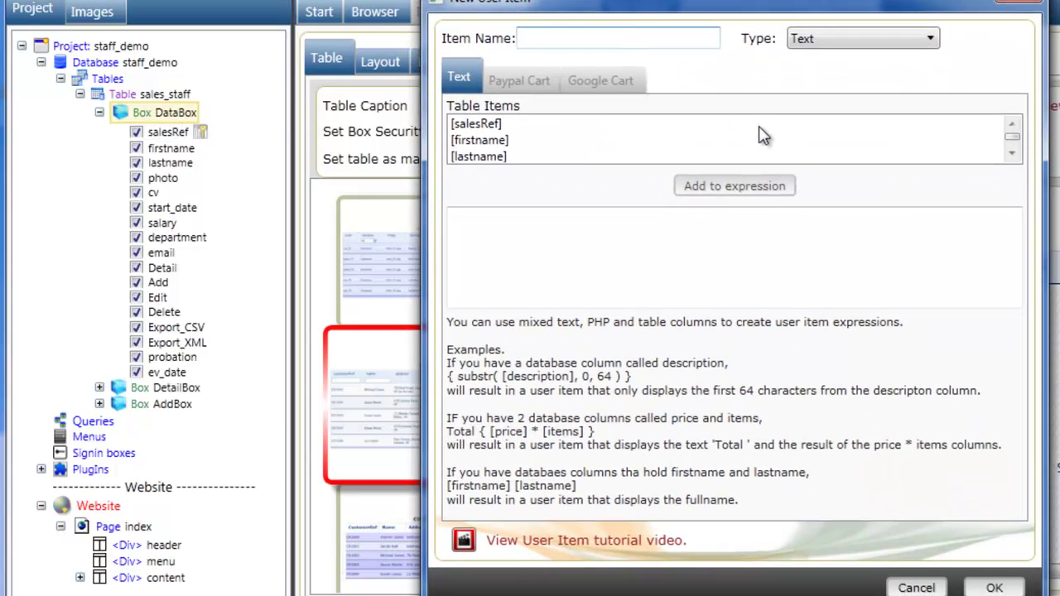
pyautogui.write('short_cv')
# Begin the item's expression with { substr( and add the [cv] table item to it
pyautogui.click(488, 223)
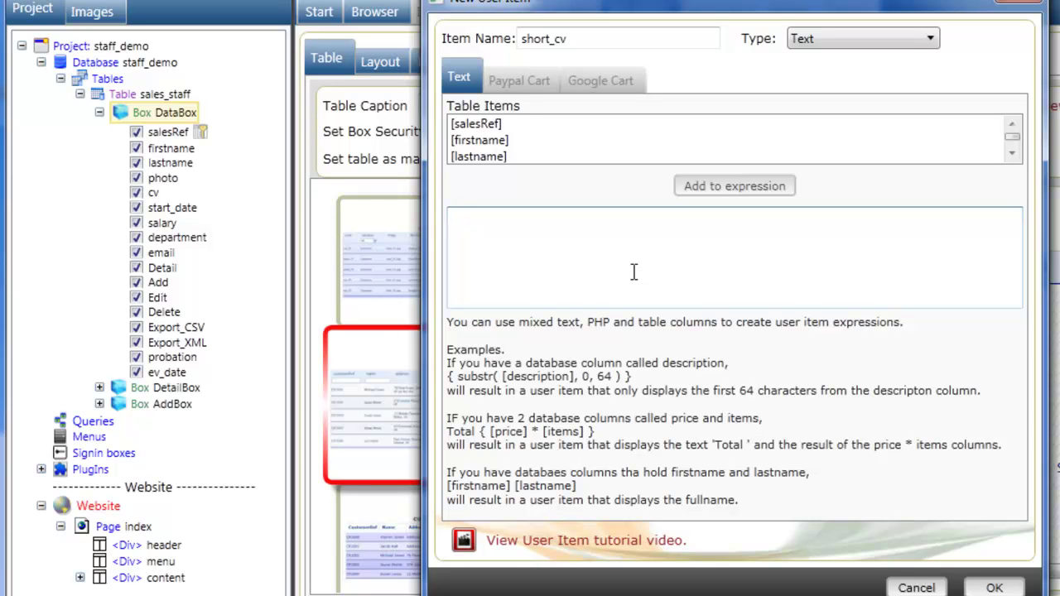
pyautogui.write('{ substr(')
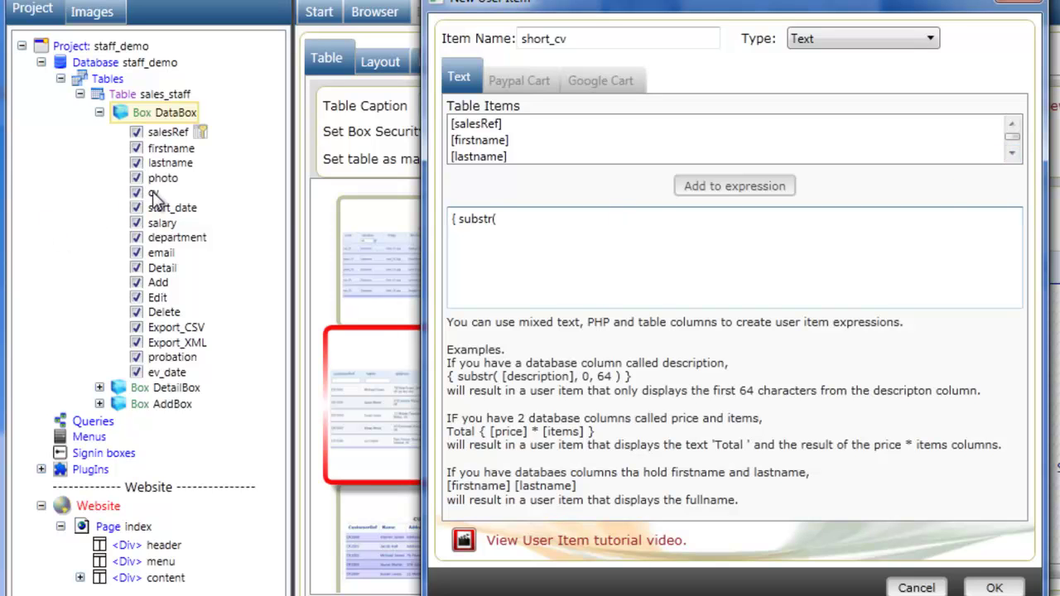
pyautogui.click(1011, 154)
pyautogui.click(1012, 153)
pyautogui.click(1011, 153)
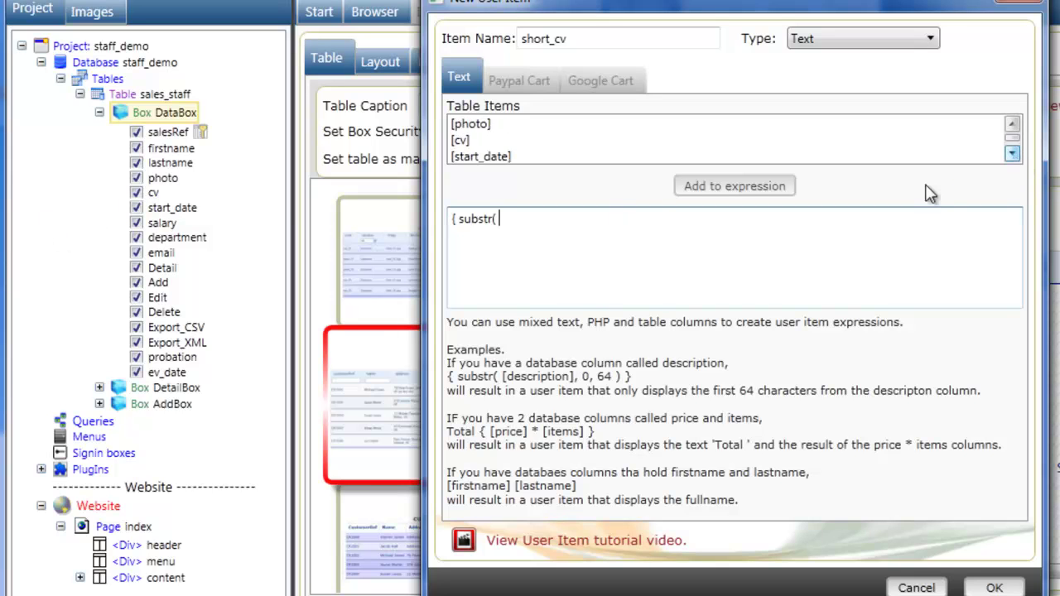
pyautogui.click(468, 145)
pyautogui.click(735, 185)
pyautogui.click(551, 220)
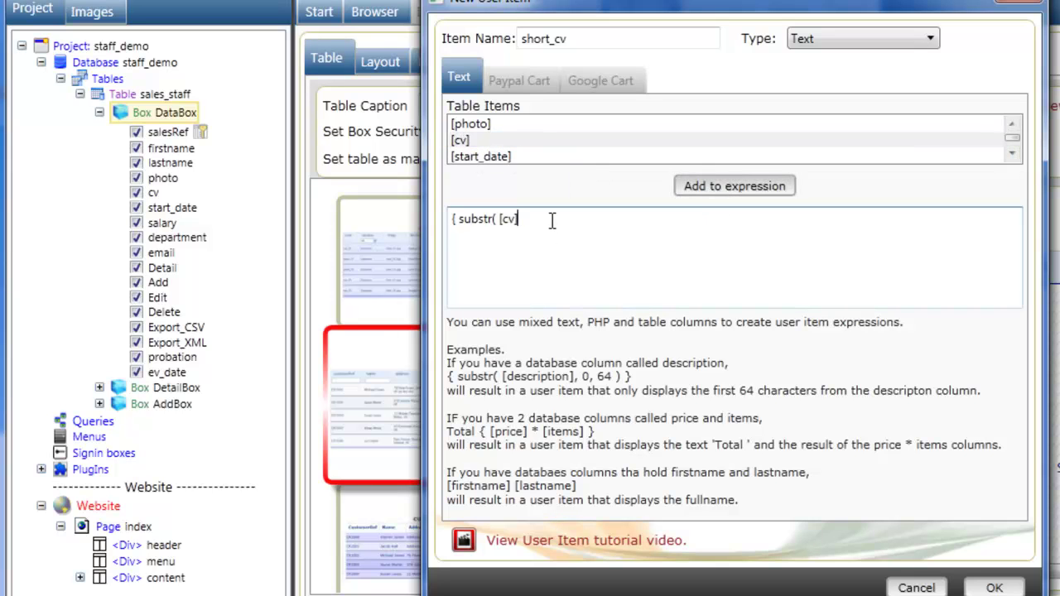
# Complete the expression as { substr( [cv], 0, 16 ) } and create the short_cv item
pyautogui.press('BackSpace')
pyautogui.press('BackSpace')
pyautogui.press('BackSpace')
pyautogui.press('BackSpace')
pyautogui.write('[cv],')
pyautogui.write('0, 16 ) }')
pyautogui.click(994, 587)
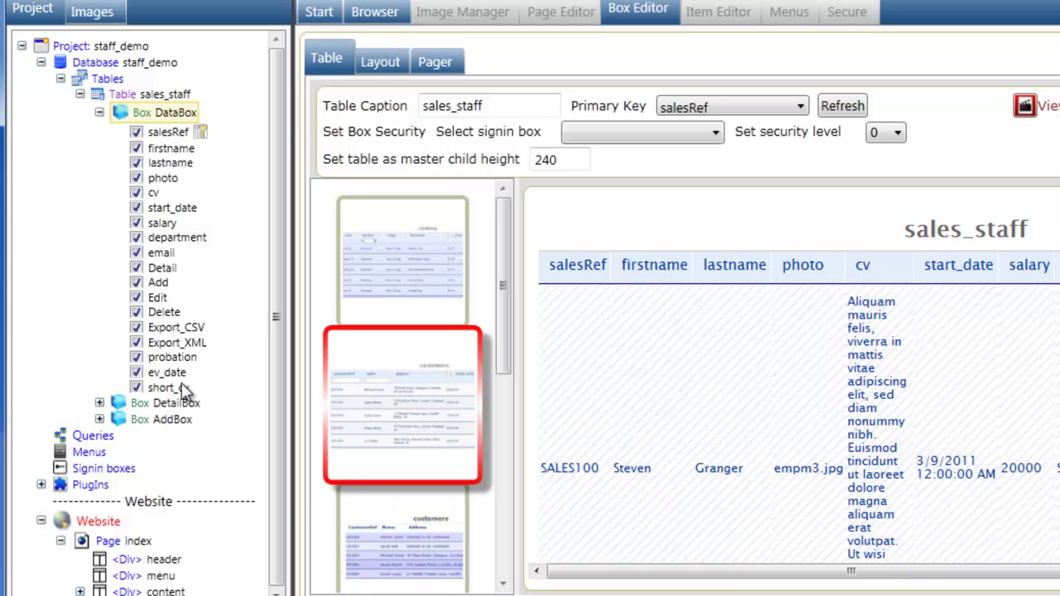
# Reorder short_cv directly below cv in both the DataBox and the index page's sales_staff box
pyautogui.moveTo(159, 388); pyautogui.dragTo(167, 210)
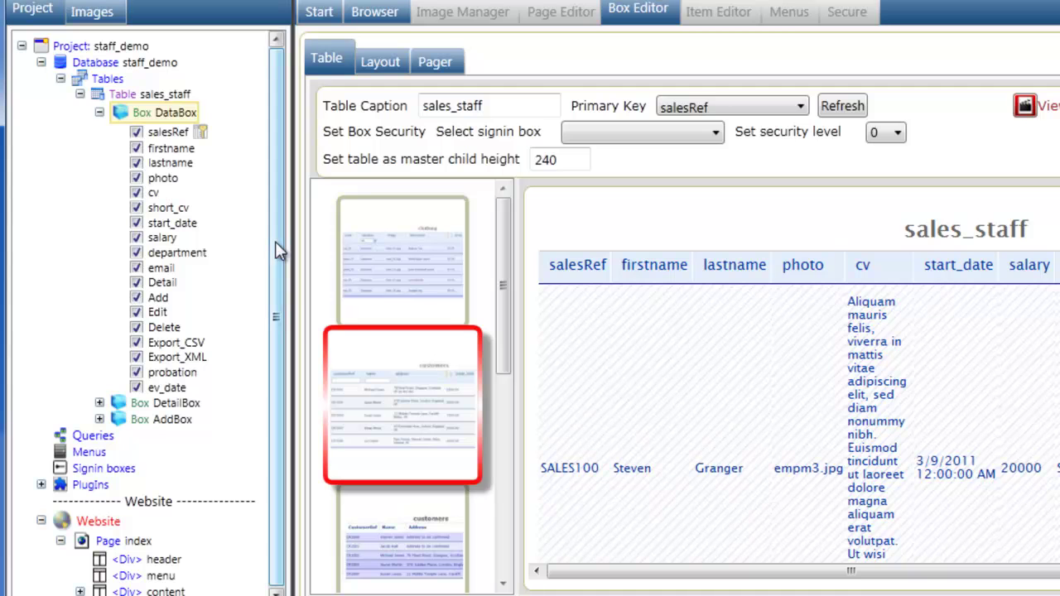
pyautogui.click(99, 112)
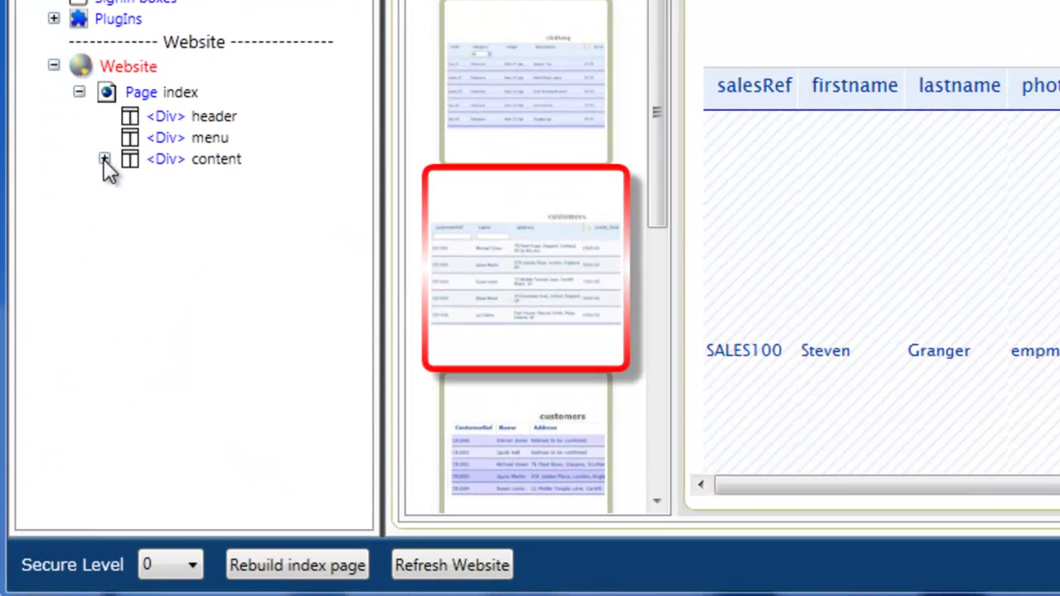
pyautogui.click(104, 159)
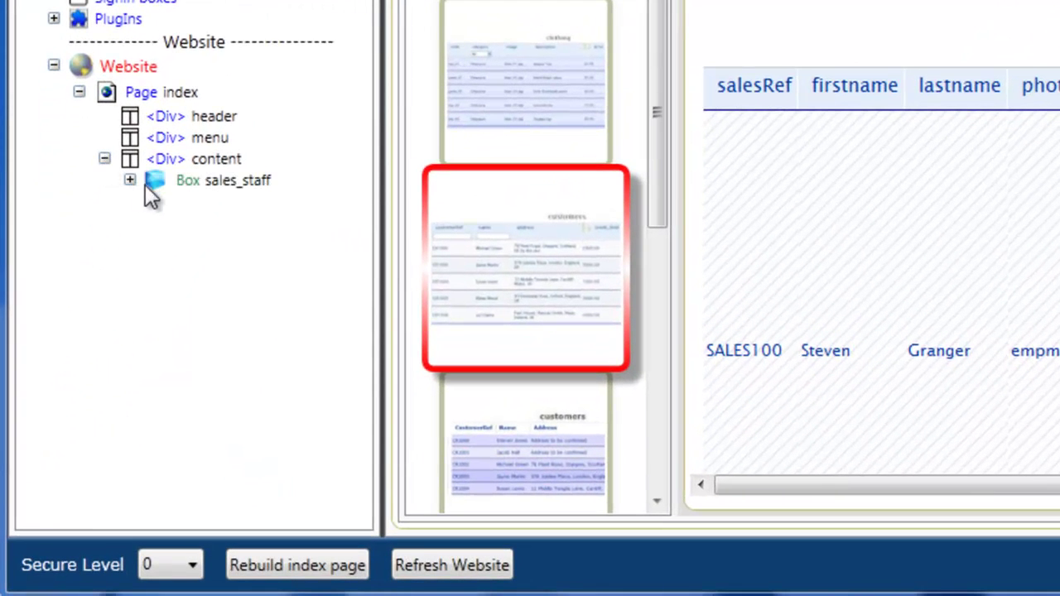
pyautogui.click(132, 179)
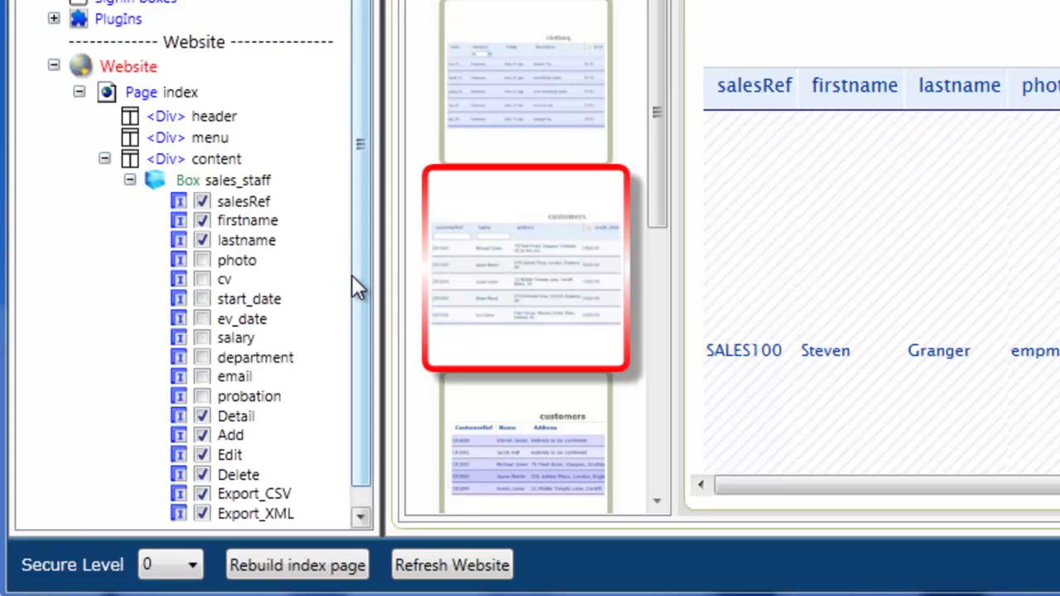
pyautogui.moveTo(357, 271); pyautogui.dragTo(361, 381)
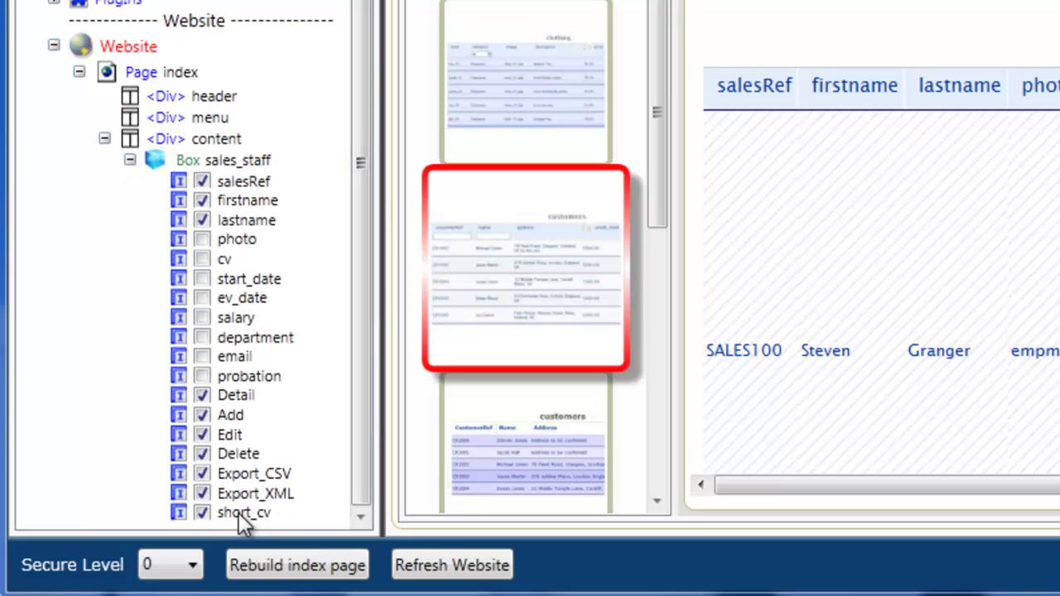
pyautogui.moveTo(234, 279); pyautogui.dragTo(237, 279)
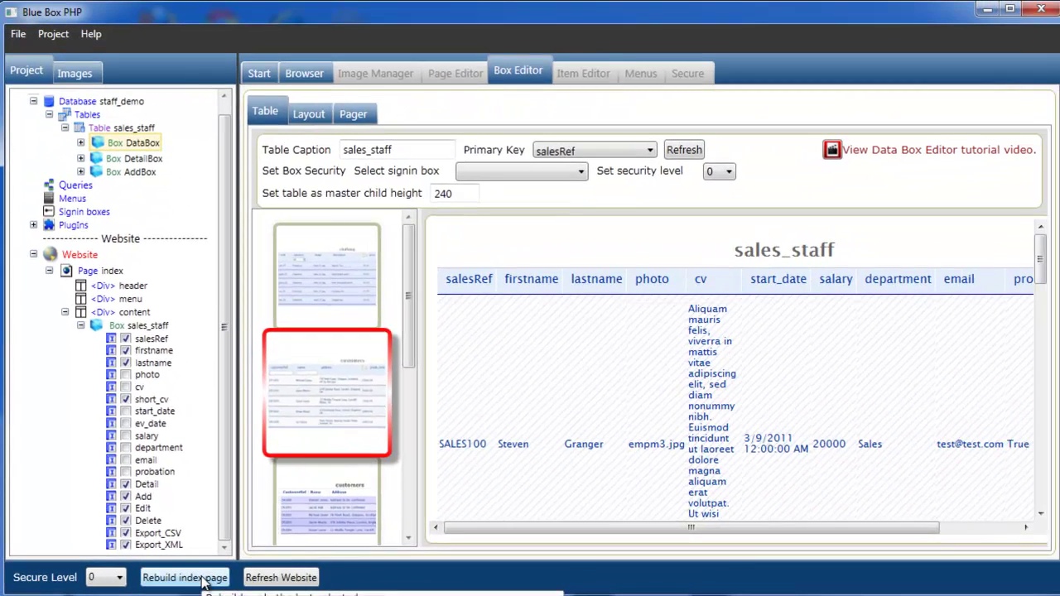
# Rebuild the index page and check the short_cv column and the details of records SALES100 and SALES101
pyautogui.click(205, 582)
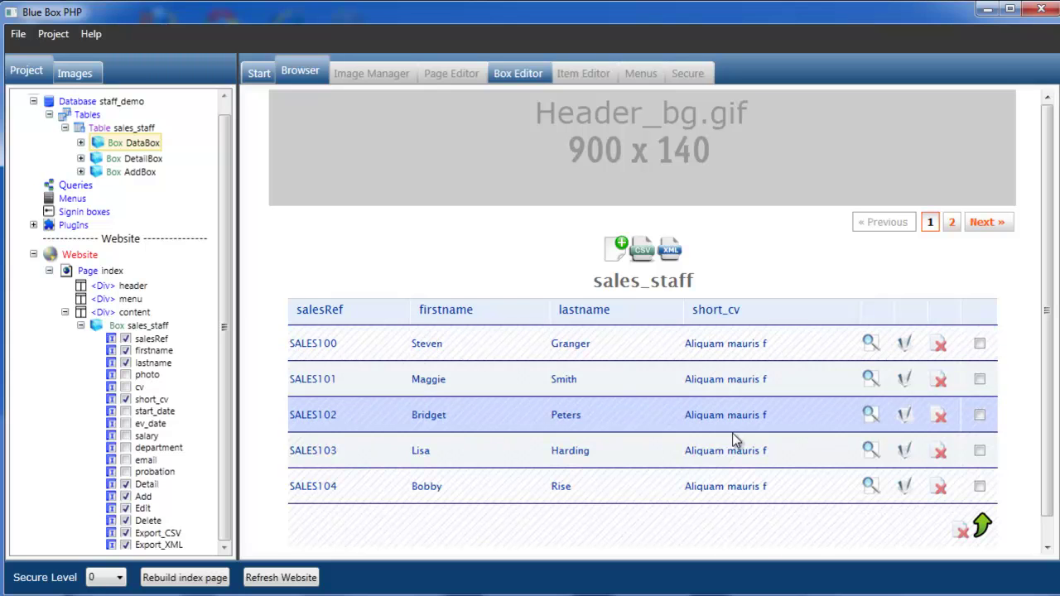
pyautogui.click(870, 379)
pyautogui.click(776, 341)
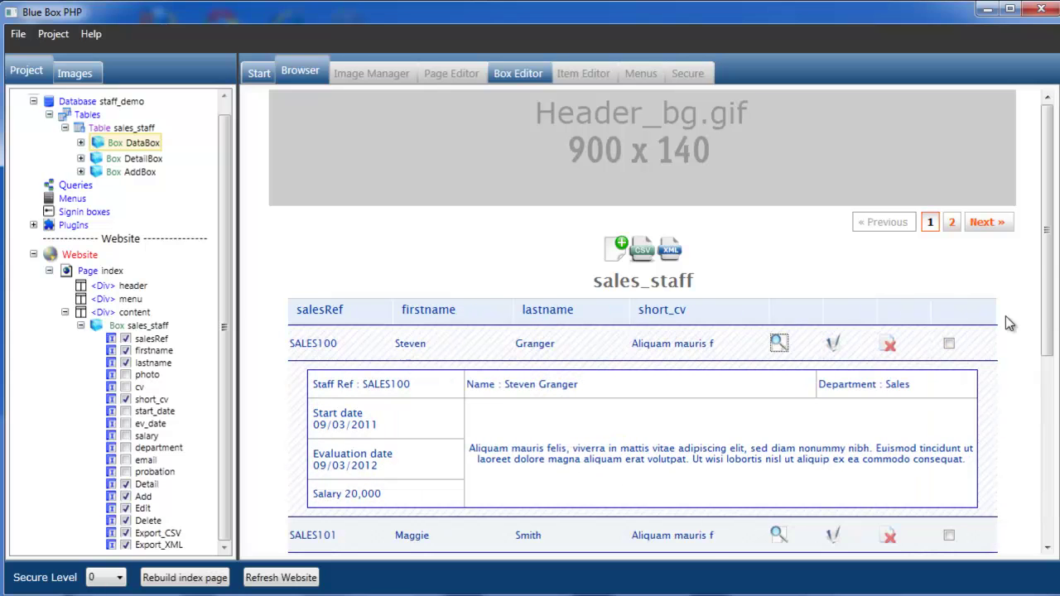
pyautogui.moveTo(1046, 302); pyautogui.dragTo(1045, 413)
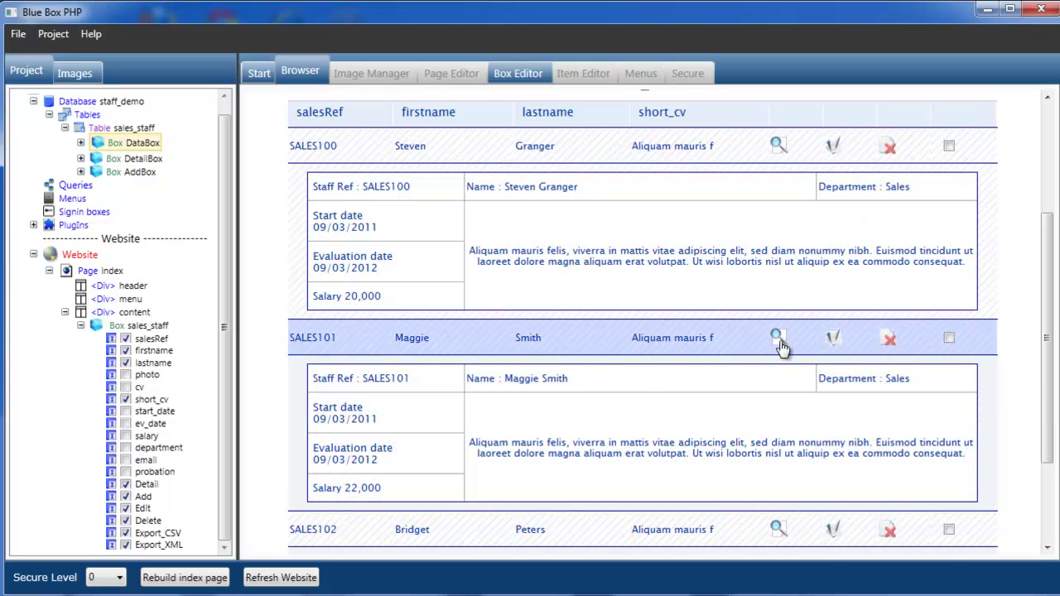
pyautogui.click(778, 338)
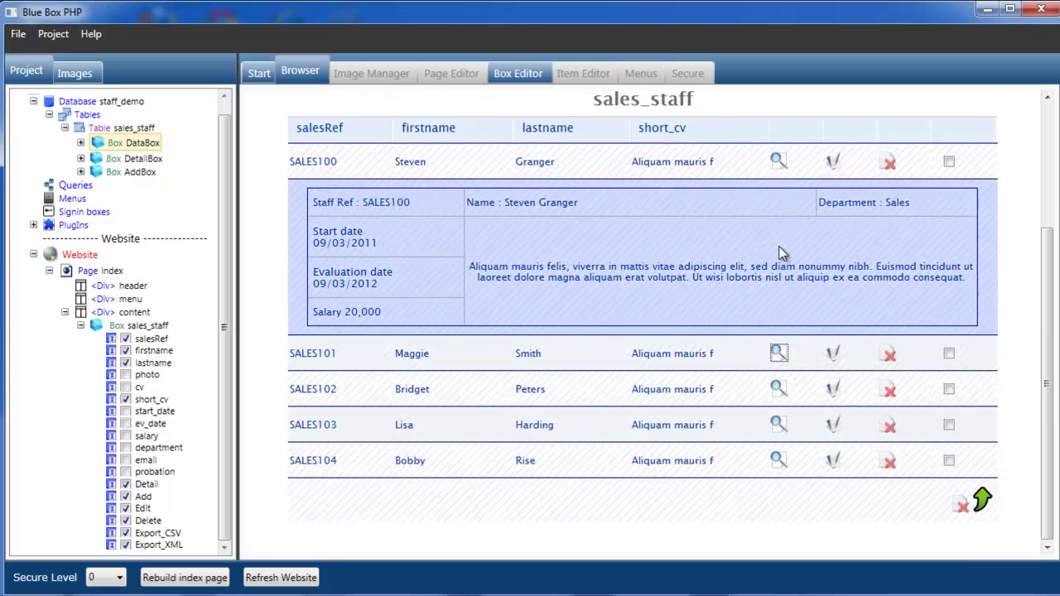
pyautogui.click(778, 161)
pyautogui.click(778, 317)
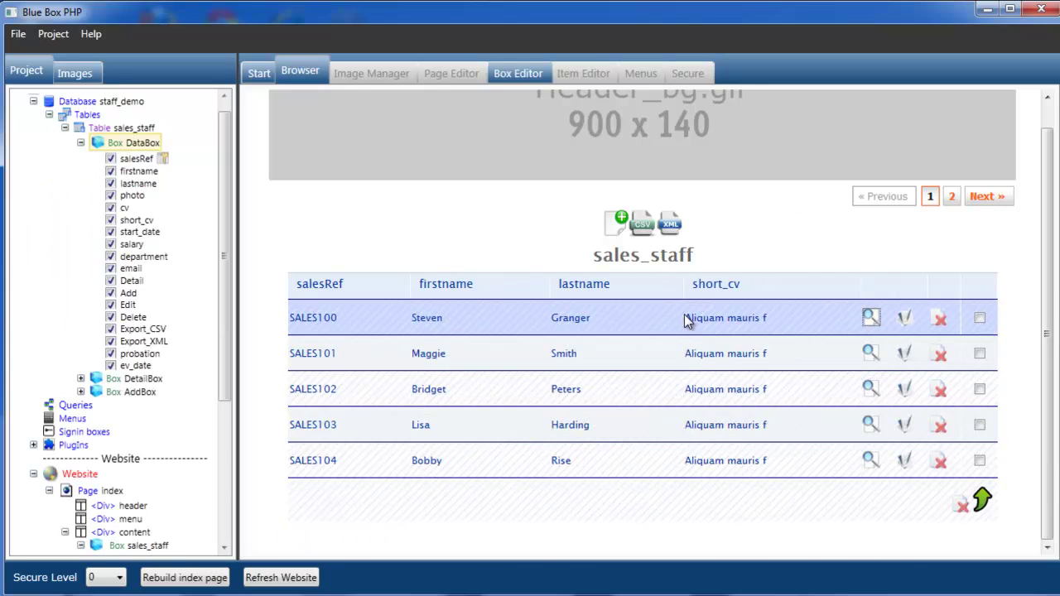
pyautogui.click(870, 317)
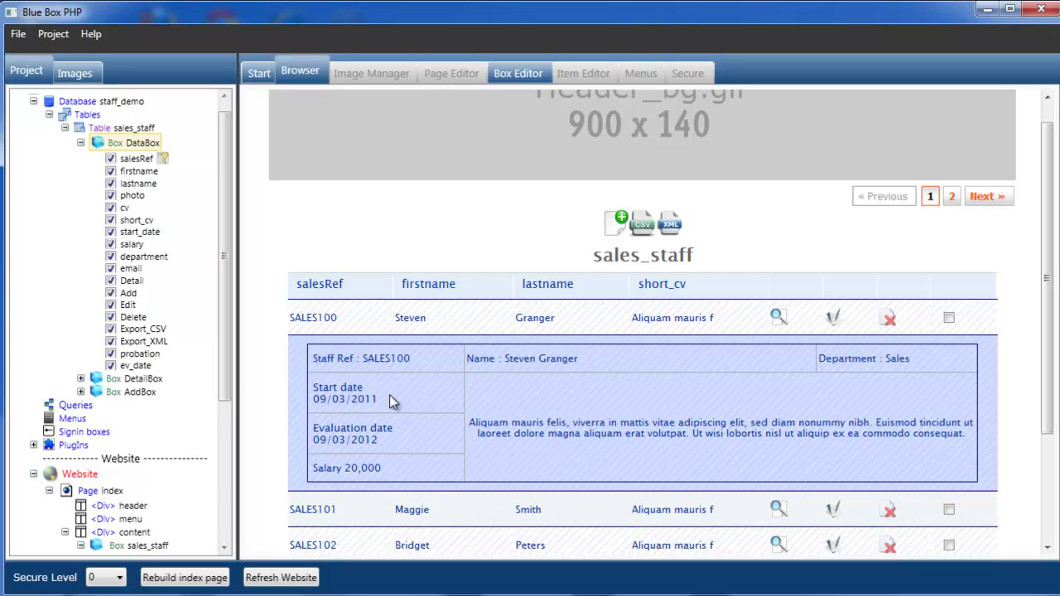
# Set the DataBox start_date DateTime style to j F, Y and check it in SALES100's details on the rebuilt index page
pyautogui.click(142, 234)
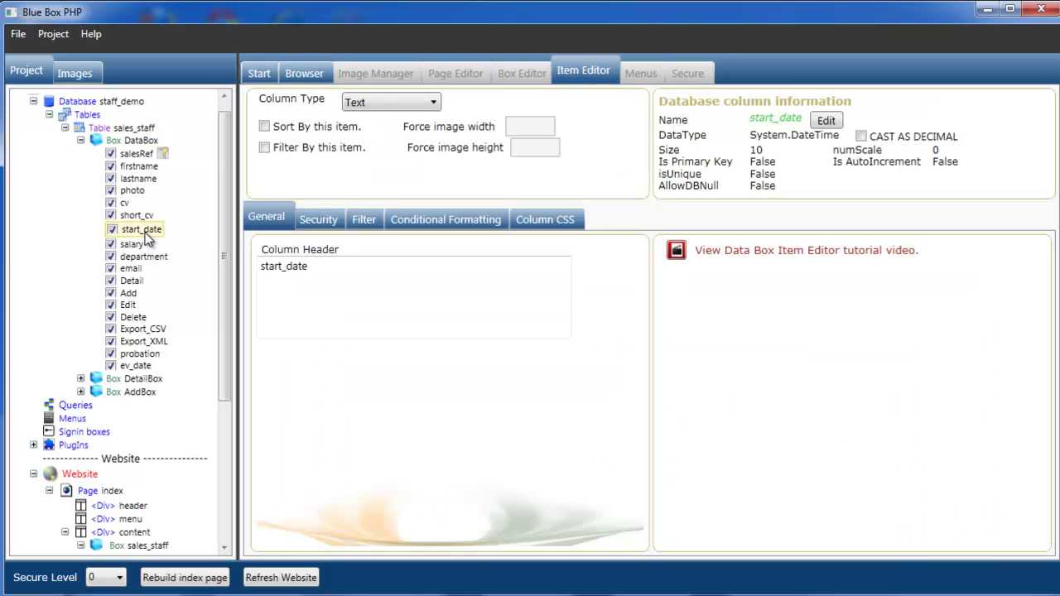
pyautogui.click(827, 122)
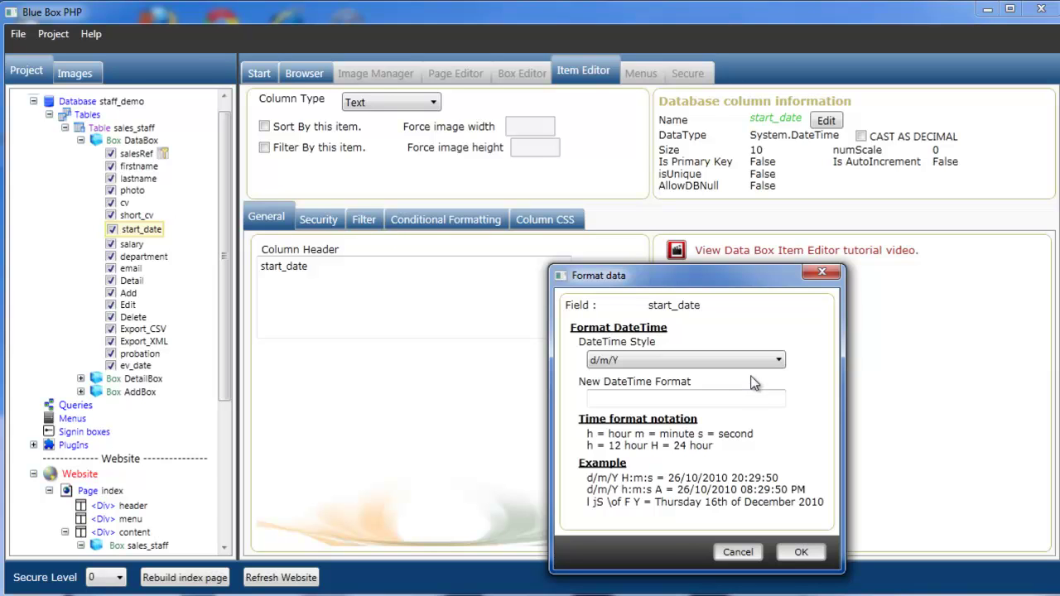
pyautogui.click(778, 361)
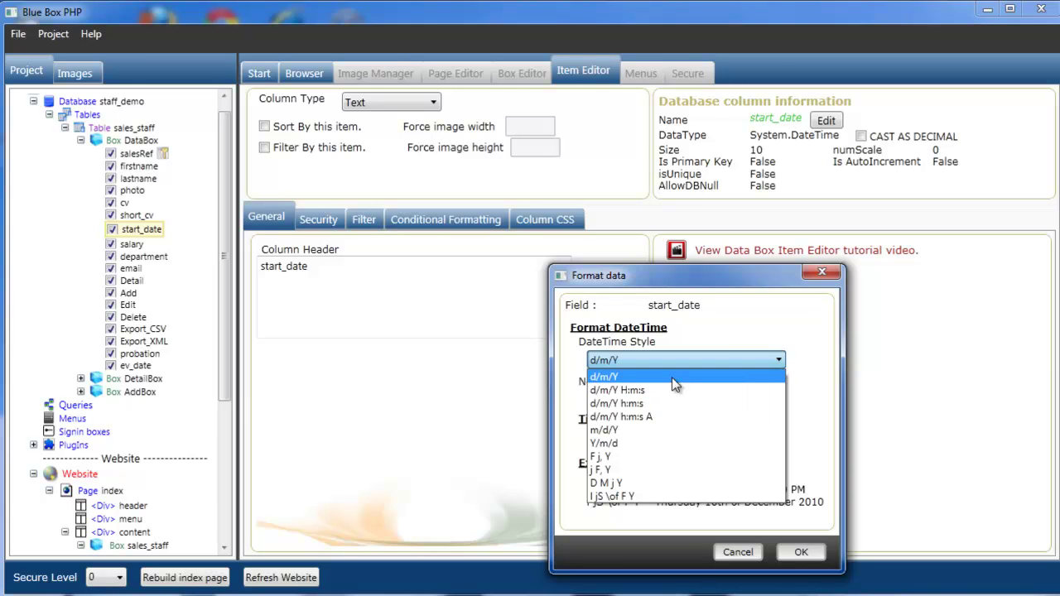
pyautogui.click(617, 470)
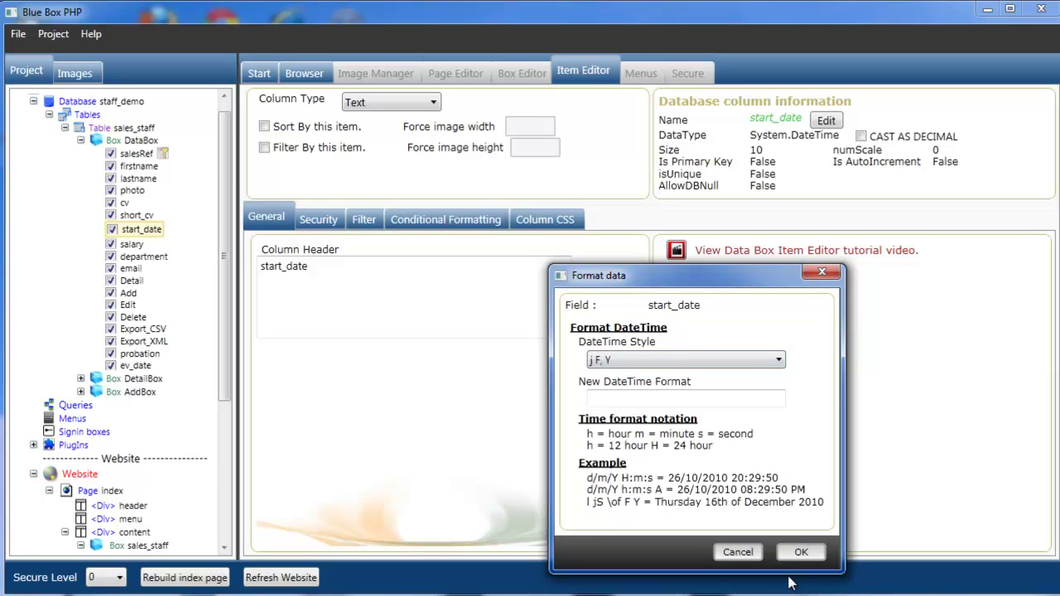
pyautogui.click(801, 552)
pyautogui.click(168, 578)
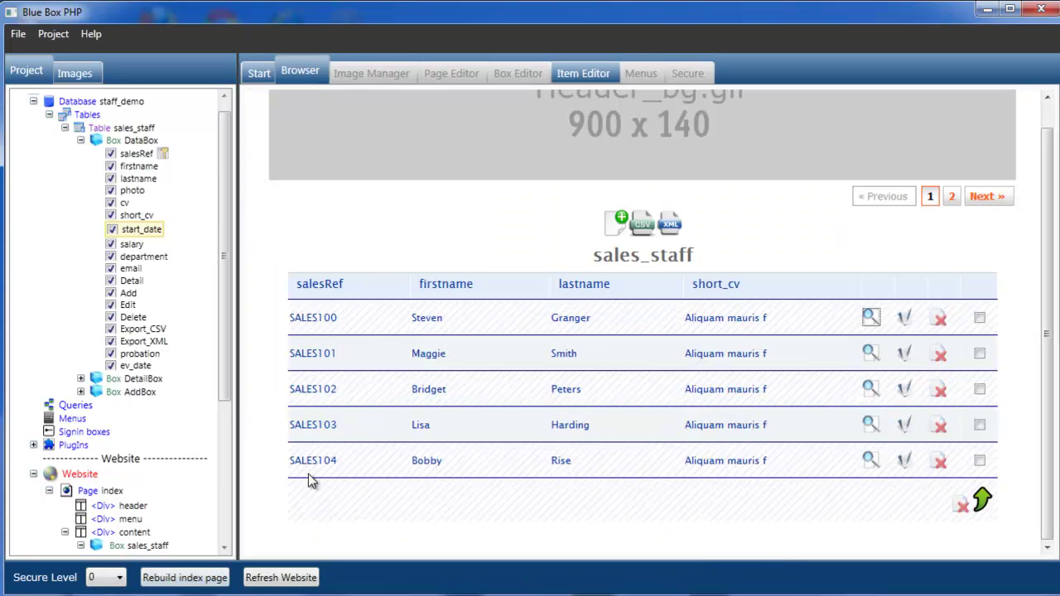
pyautogui.click(779, 317)
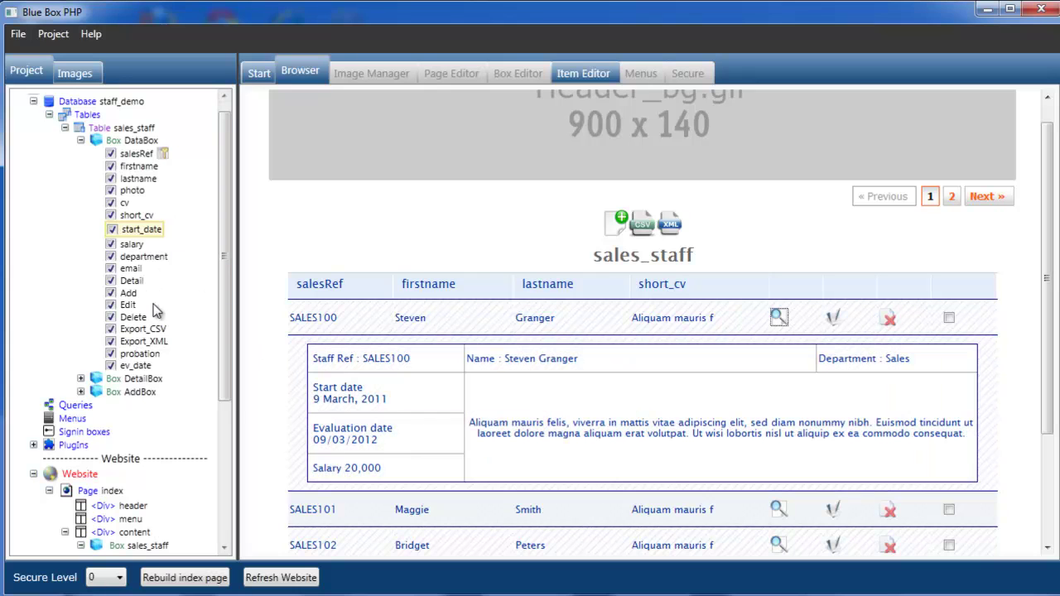
# Set the DataBox ev_date DateTime style to j F, Y and check it in SALES100's details on the rebuilt index page
pyautogui.click(139, 366)
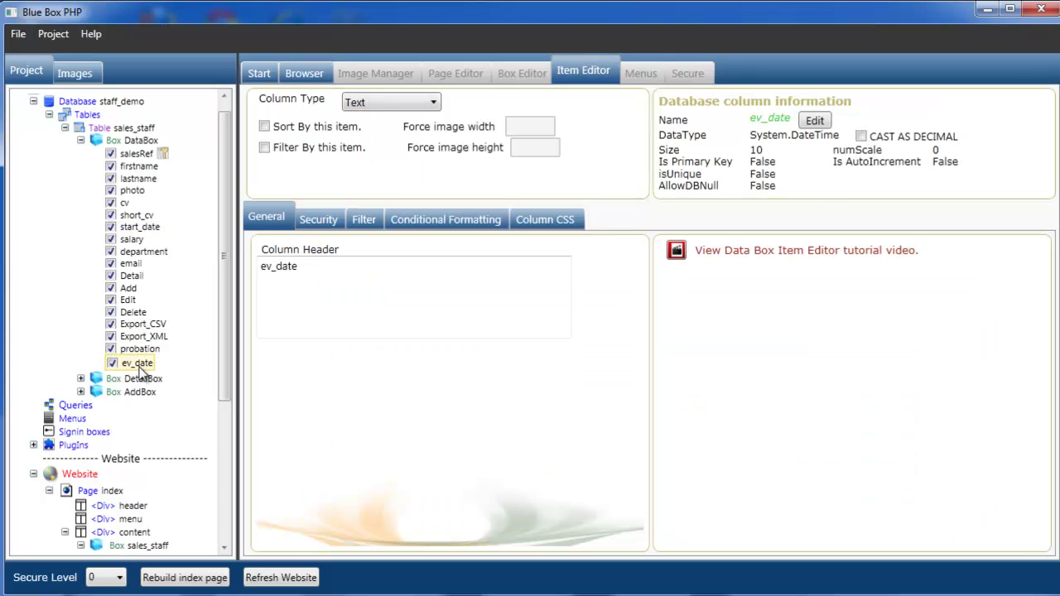
pyautogui.click(814, 121)
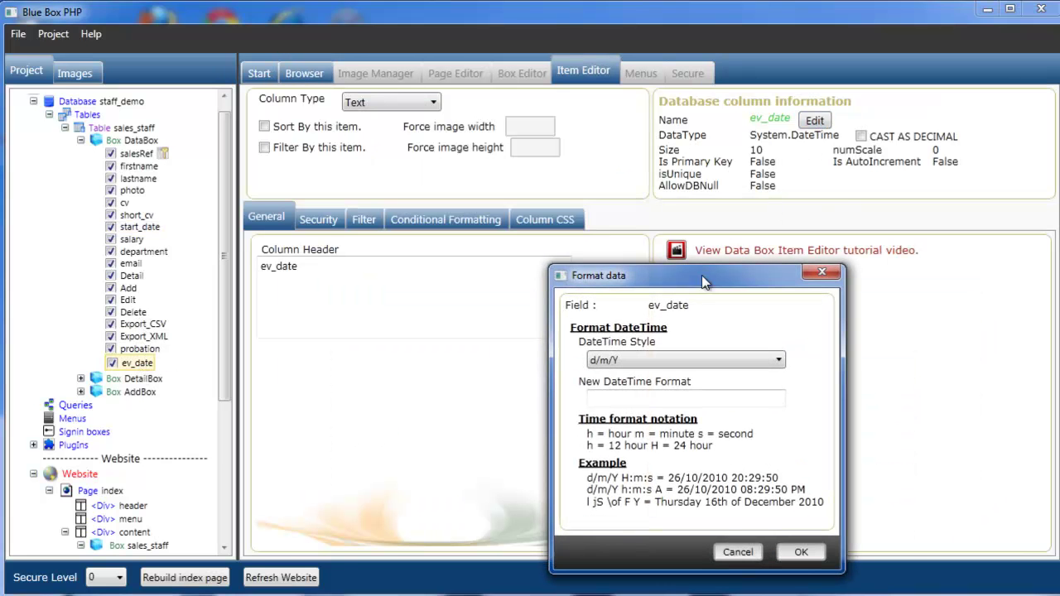
pyautogui.click(778, 360)
pyautogui.click(700, 469)
pyautogui.click(797, 558)
pyautogui.click(195, 577)
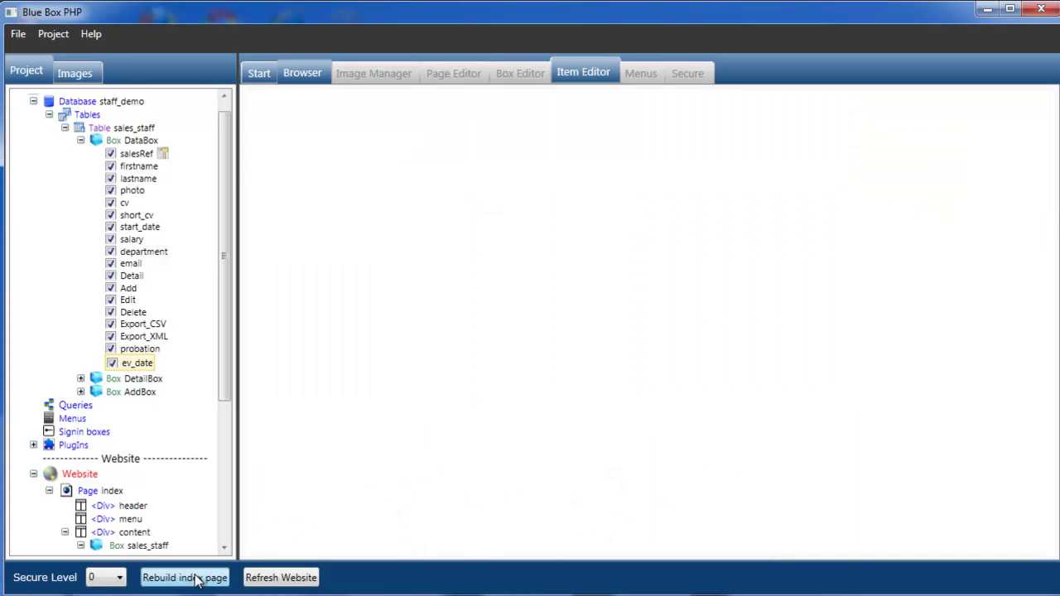
pyautogui.click(871, 317)
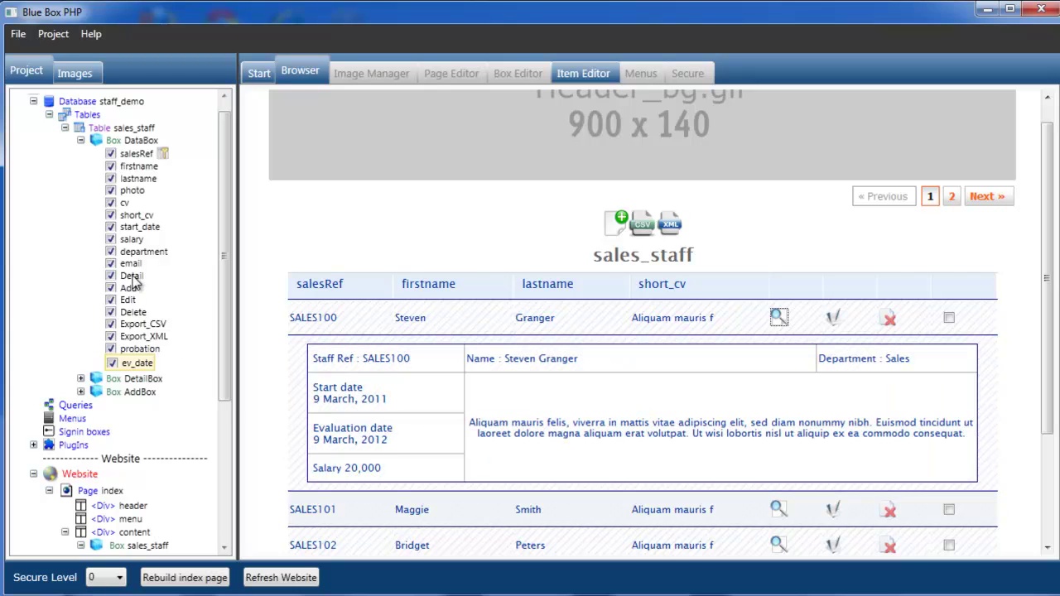
# Format the DataBox salary with 2 decimal digits and 9 999,00 digit grouping, and check it in SALES100's details on the rebuilt index page
pyautogui.click(132, 241)
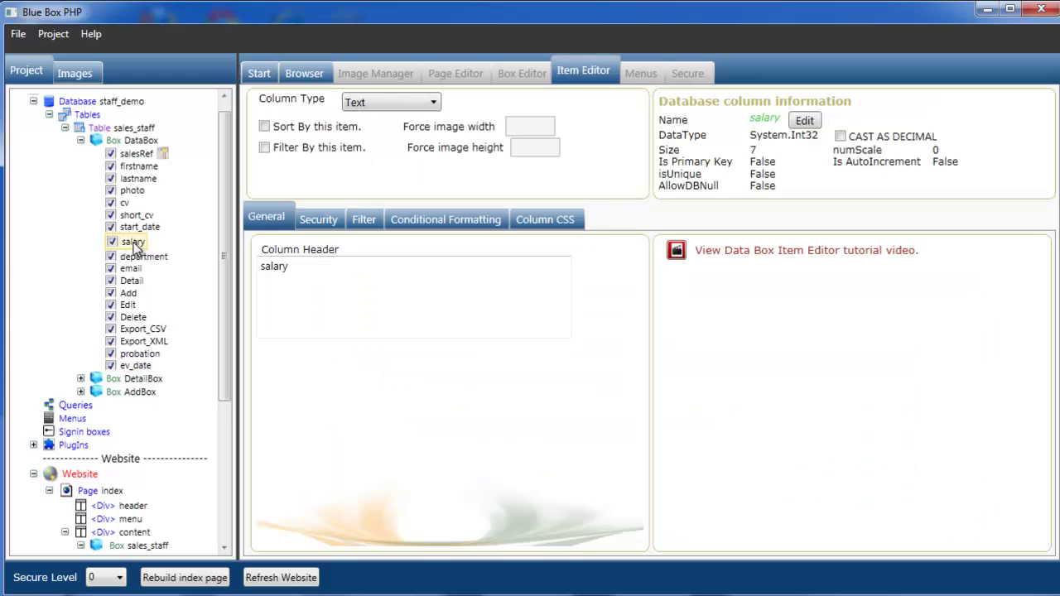
pyautogui.click(803, 123)
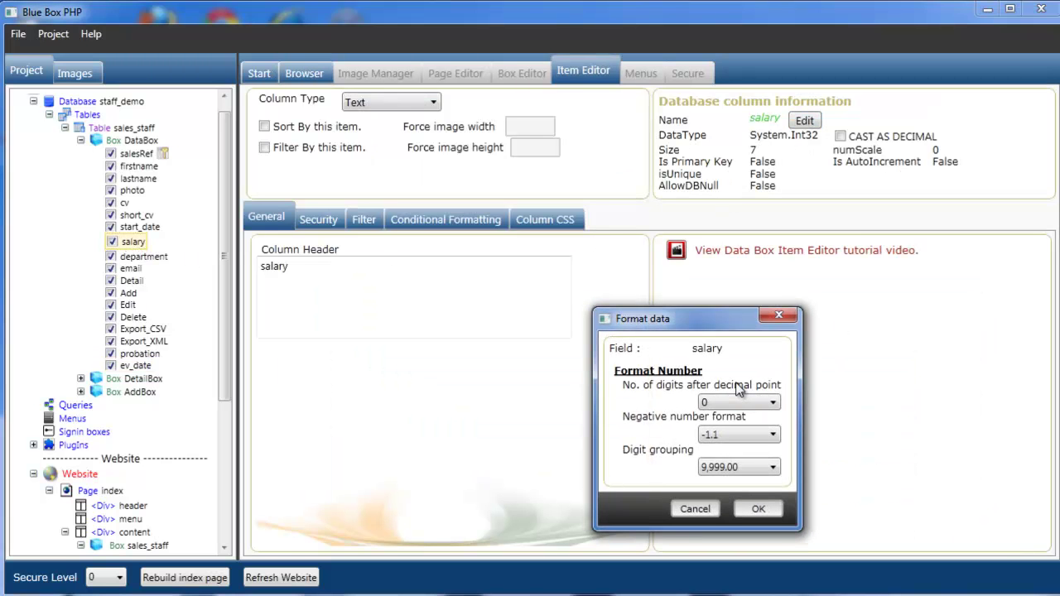
pyautogui.click(772, 404)
pyautogui.click(755, 442)
pyautogui.click(774, 436)
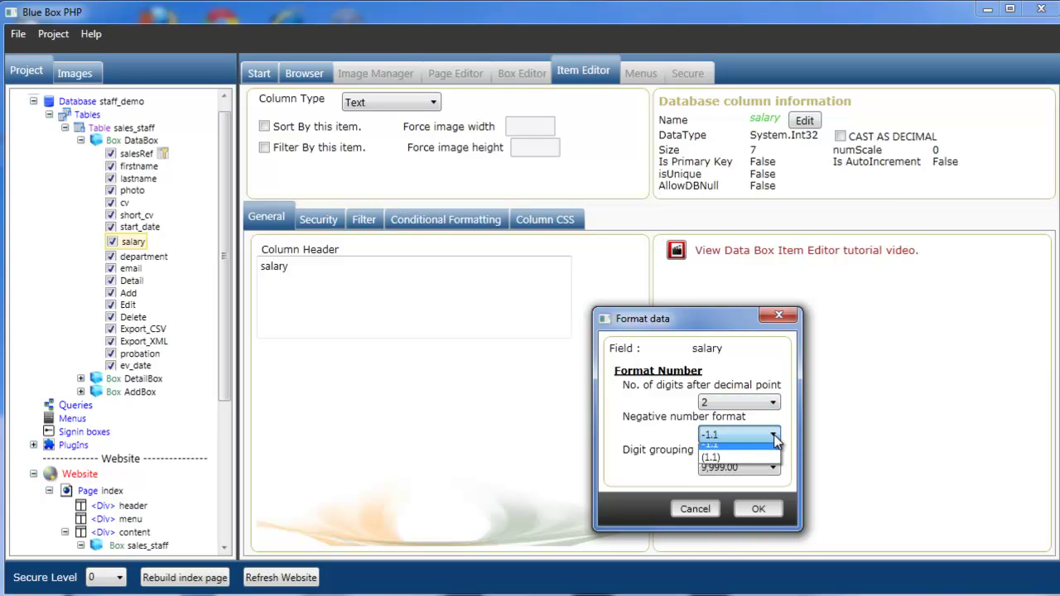
pyautogui.click(775, 437)
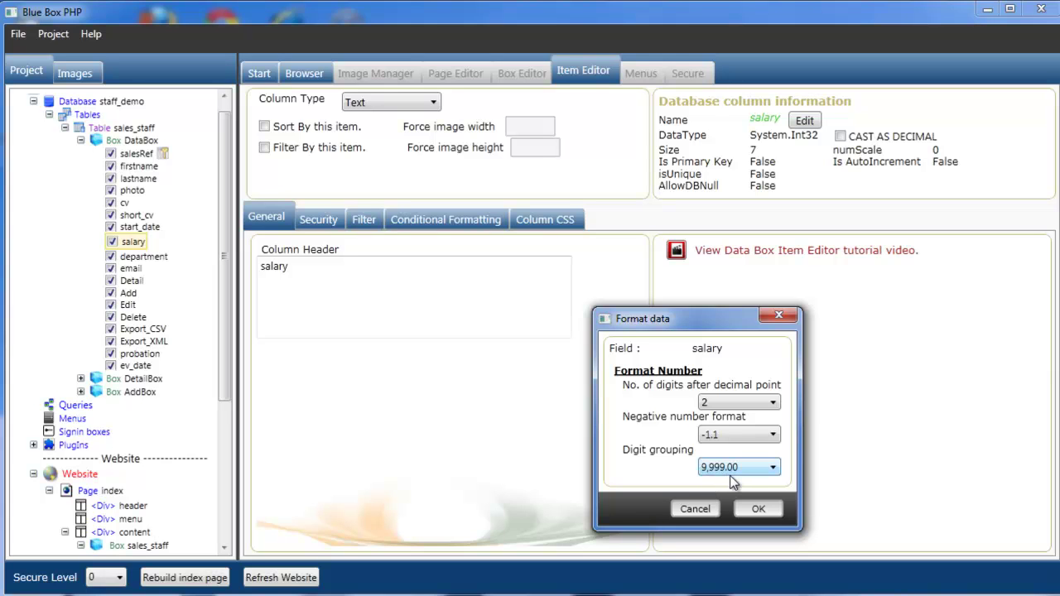
pyautogui.click(773, 469)
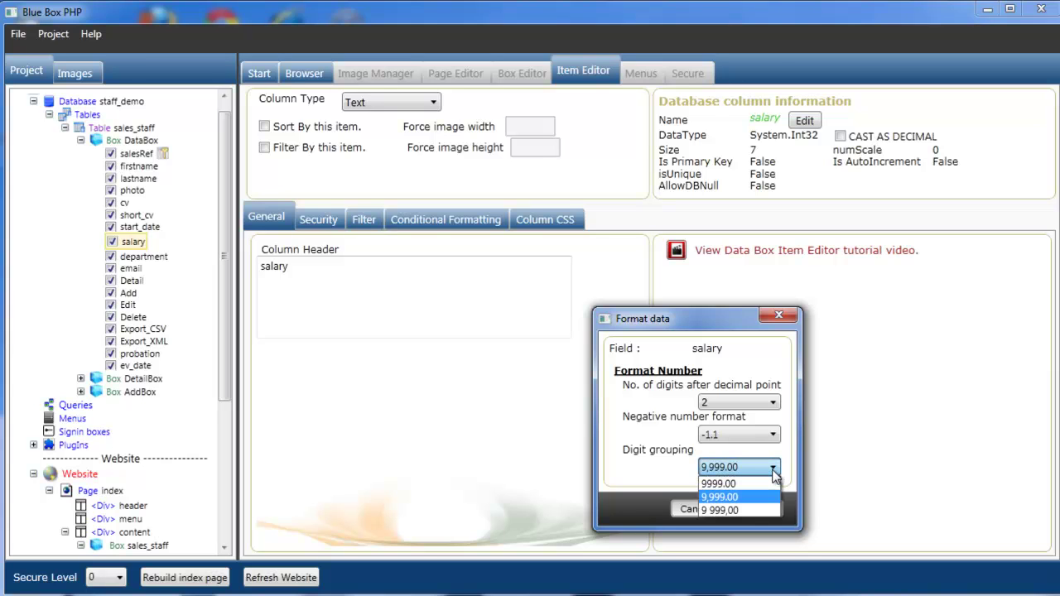
pyautogui.click(728, 508)
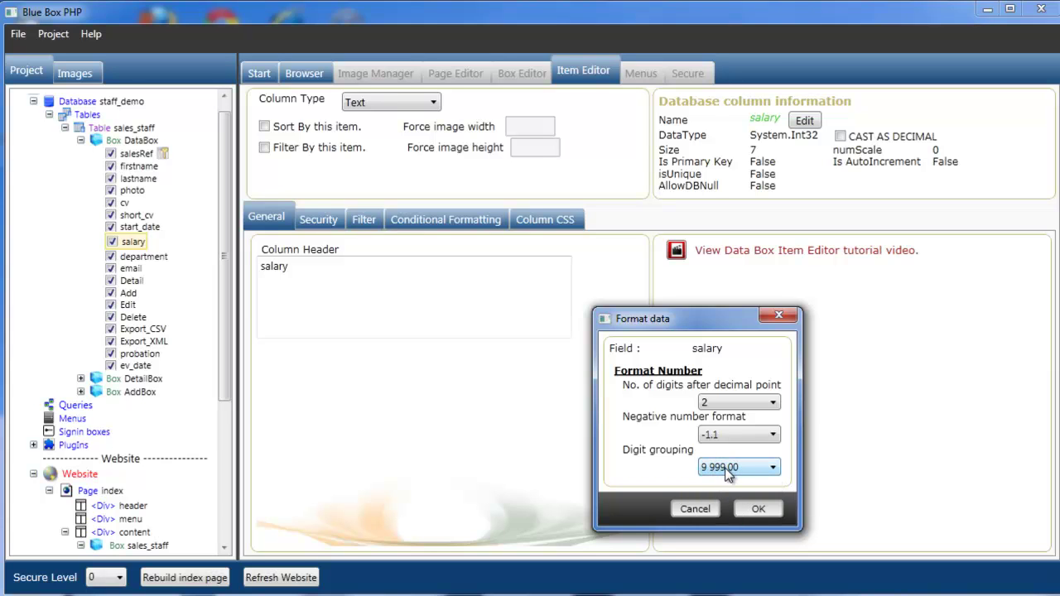
pyautogui.click(758, 510)
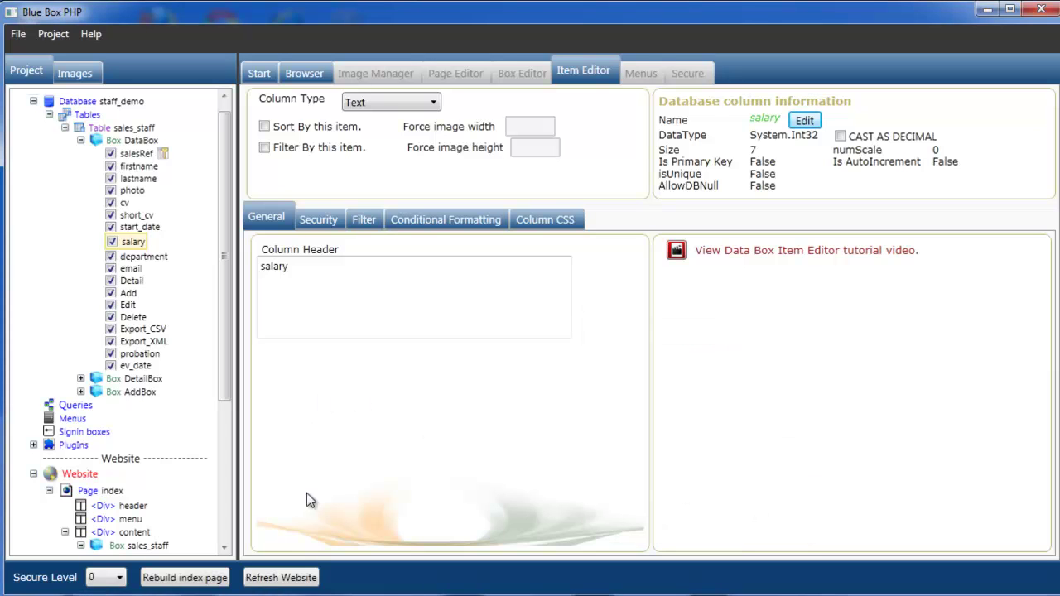
pyautogui.click(213, 577)
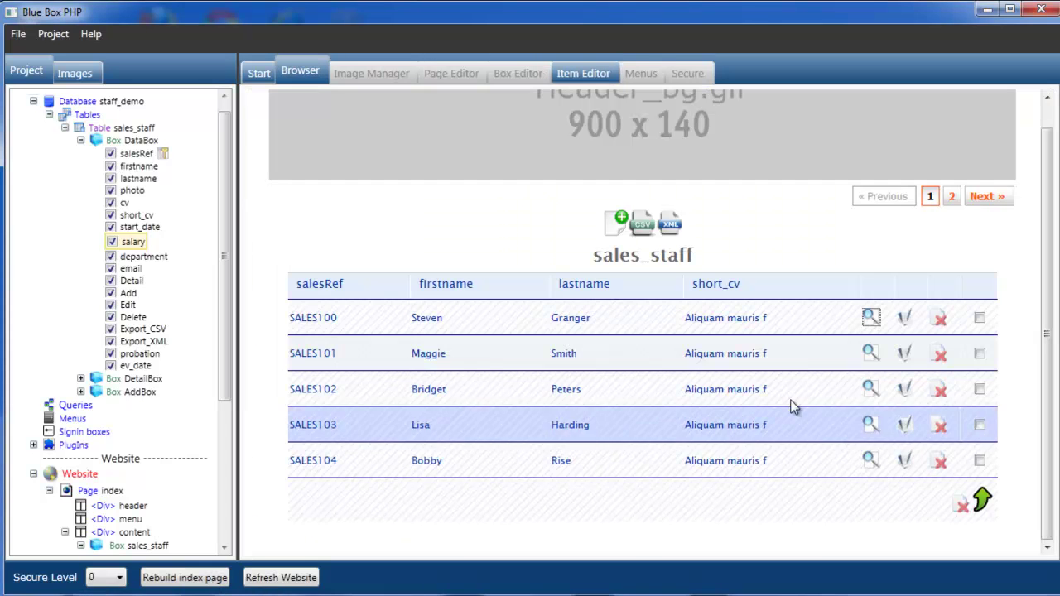
pyautogui.click(867, 319)
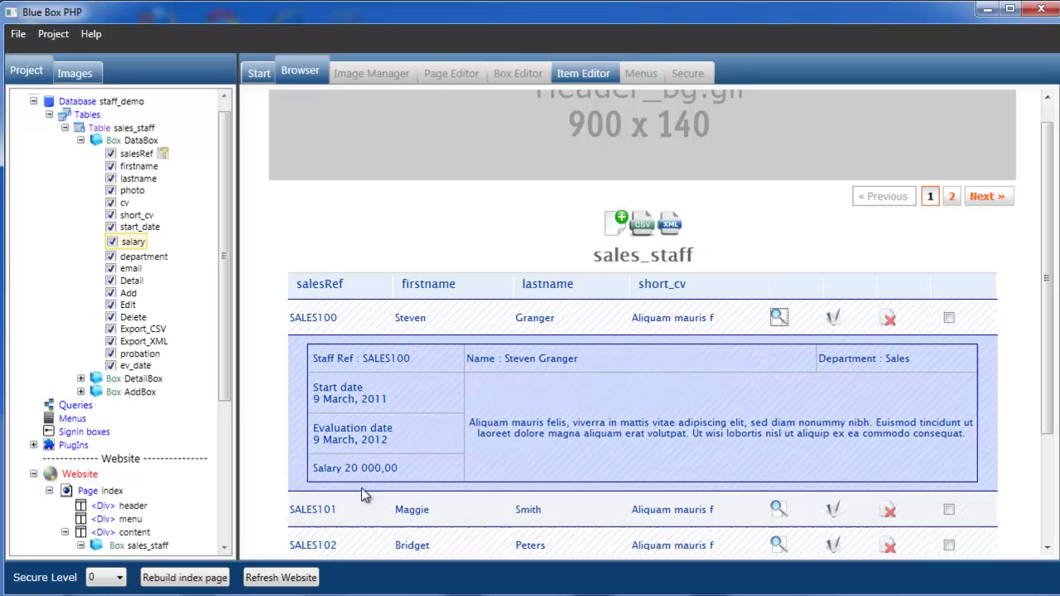